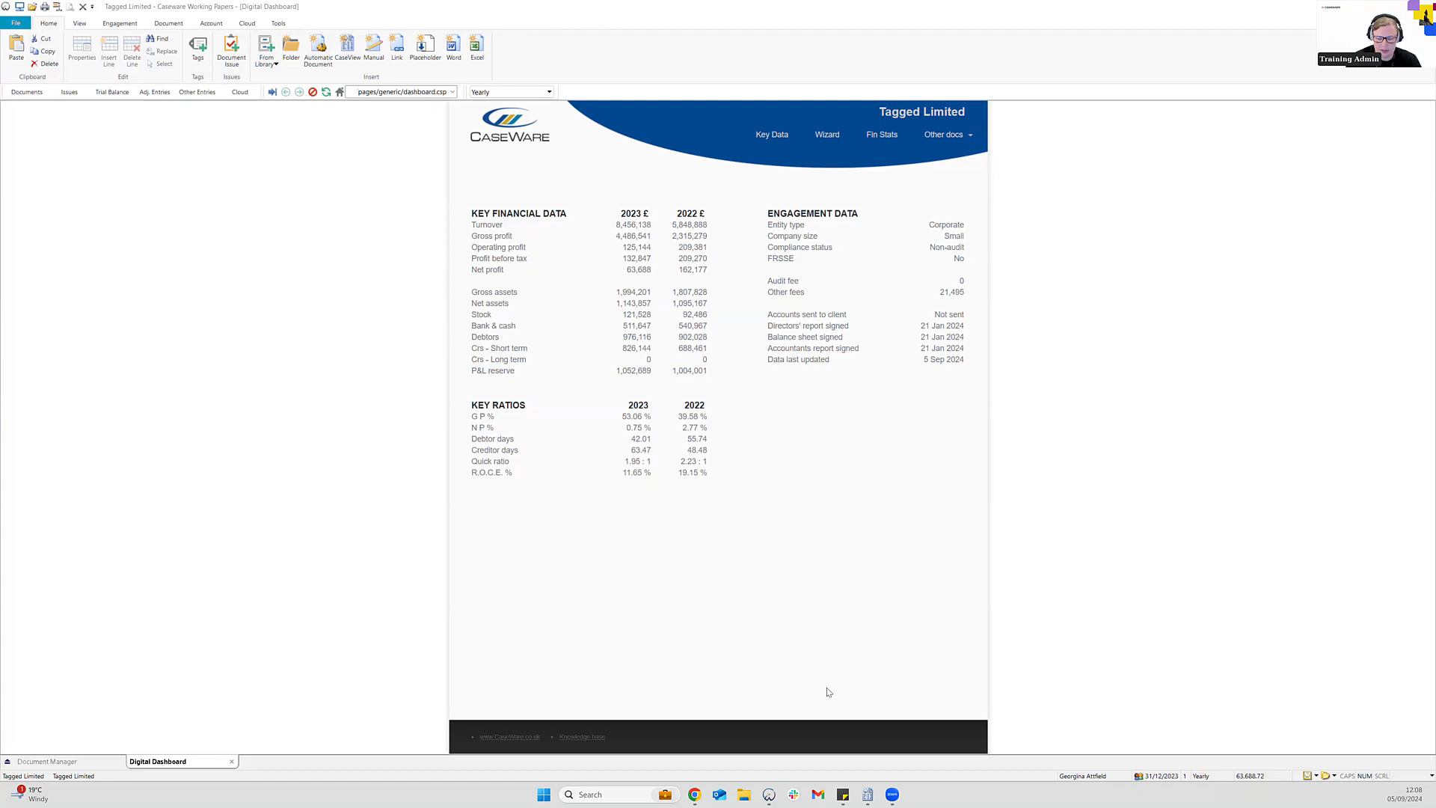
# Bring up the Tagged Limited accounts and confirm the XBRL taxonomy is 2023-UK-FRS-102
pyautogui.click(868, 794)
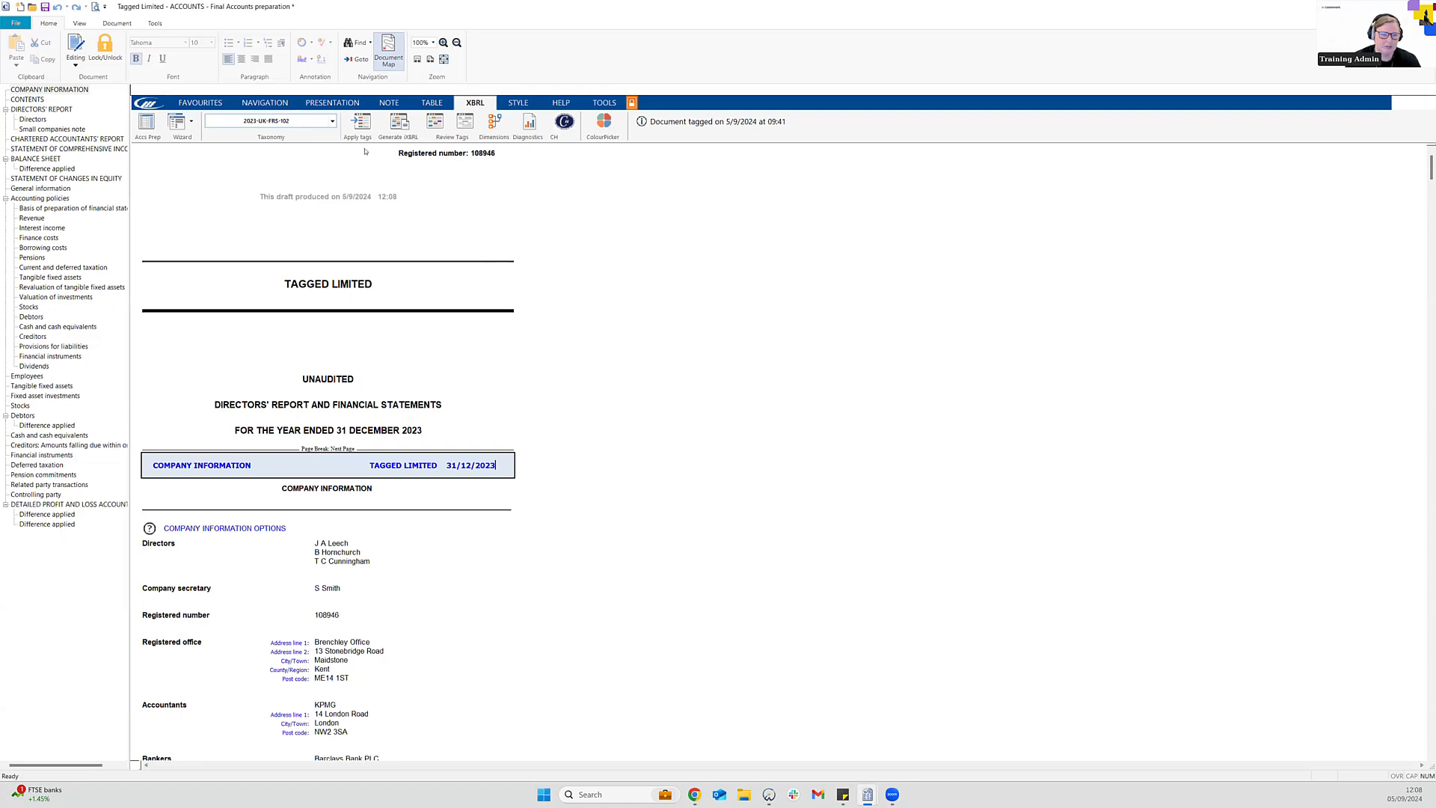
pyautogui.click(333, 122)
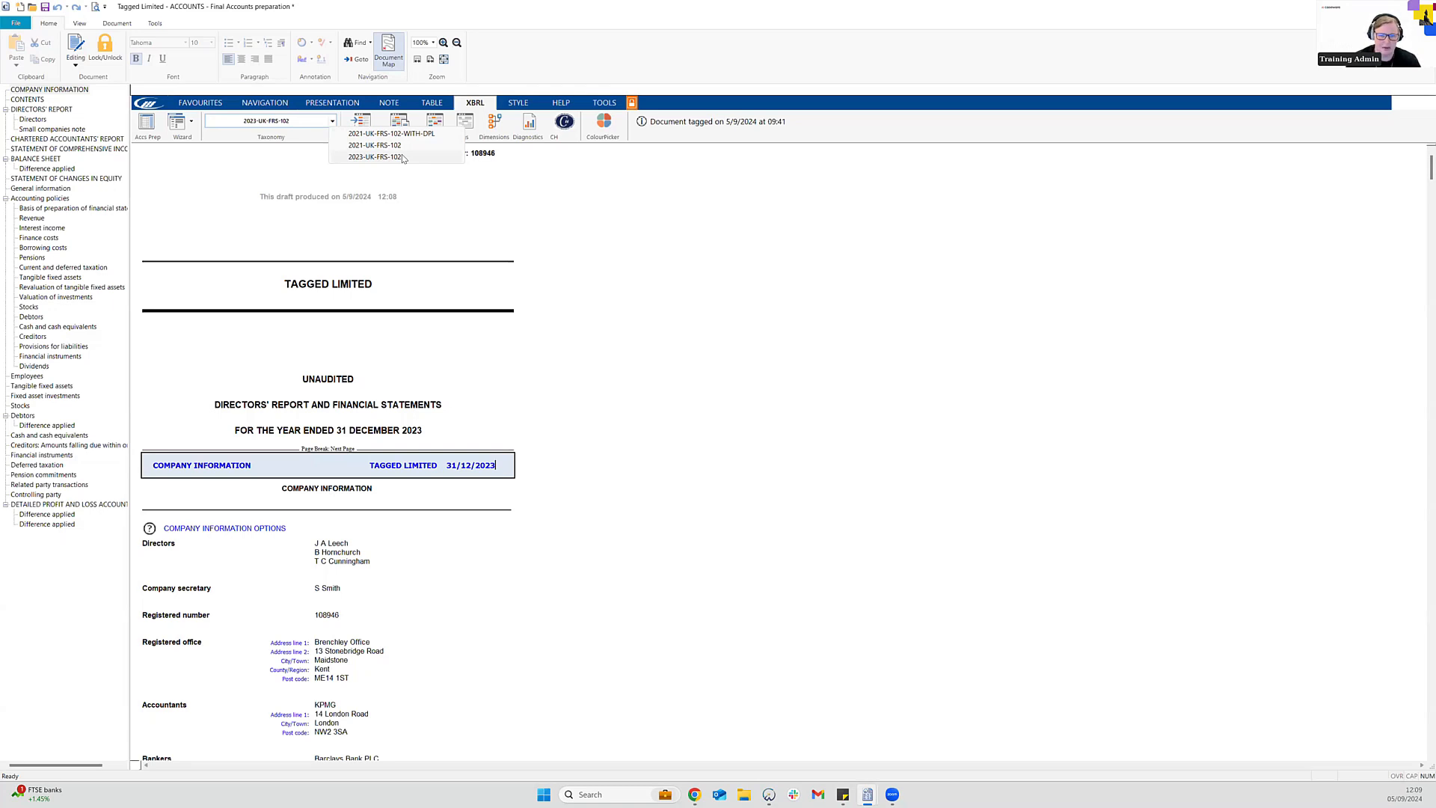
# Leave the taxonomy unchanged and start generating the inline XBRL accounts
pyautogui.click(662, 238)
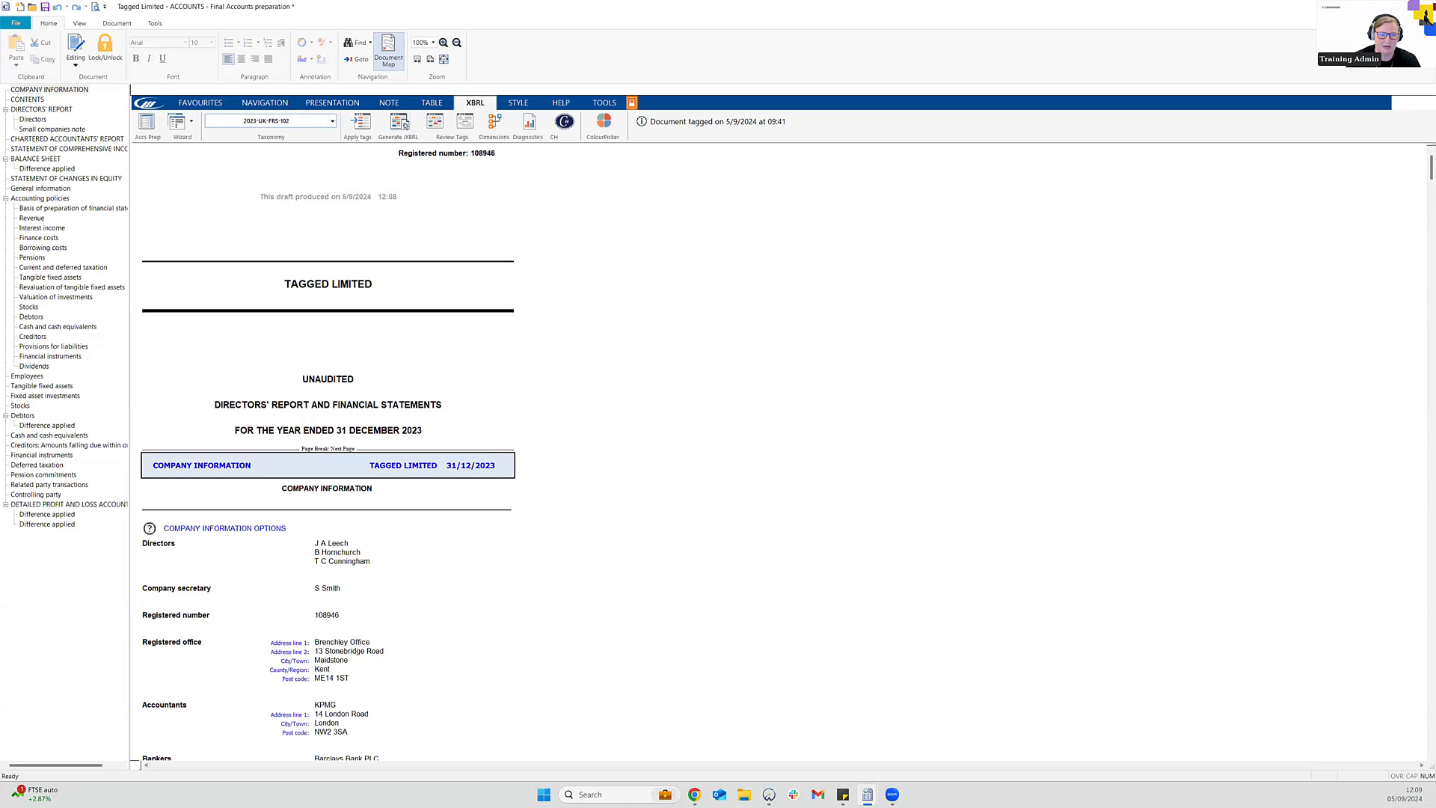
pyautogui.click(404, 124)
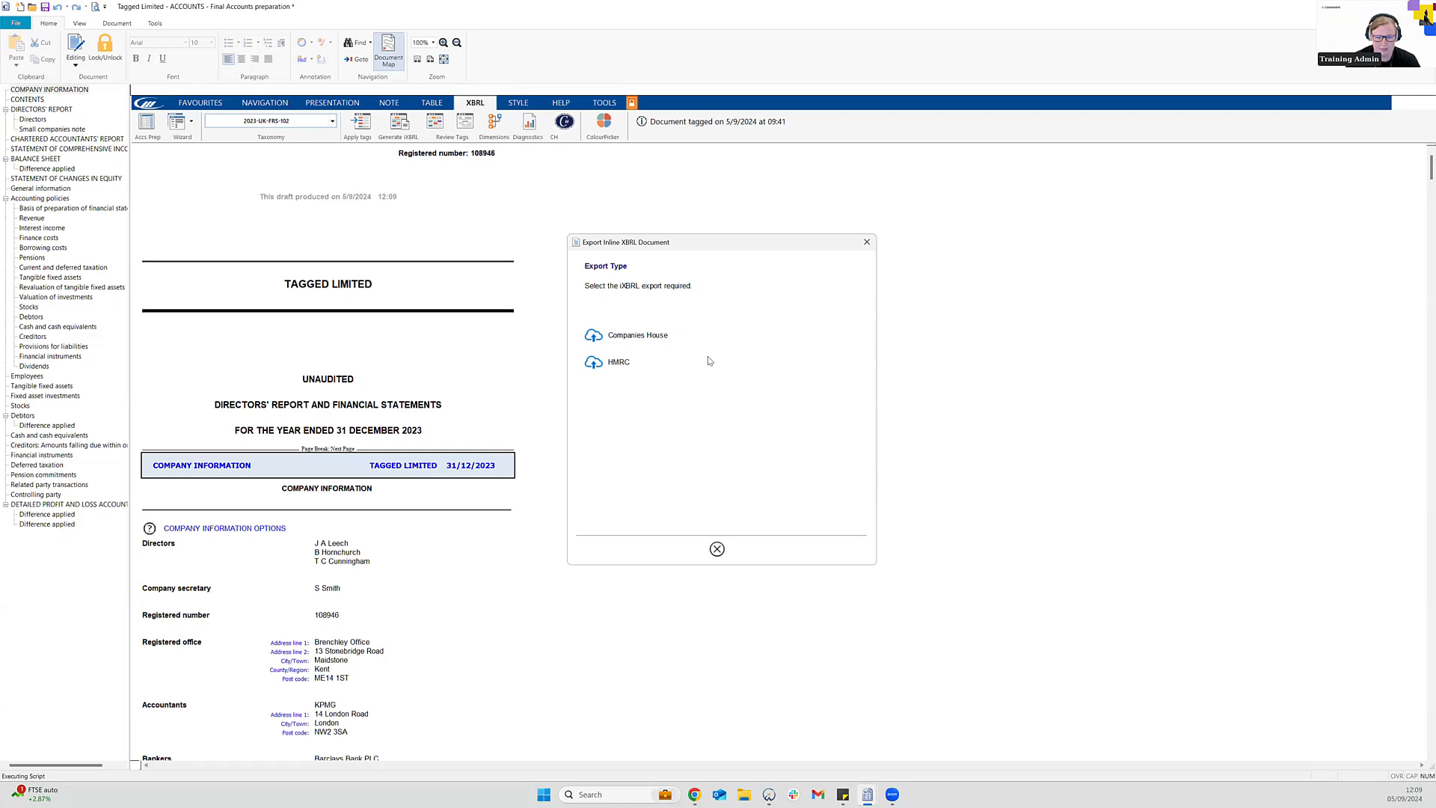
# Choose the Companies House export, then cancel it over the unfinalised-accounts and filing-option warnings
pyautogui.click(662, 339)
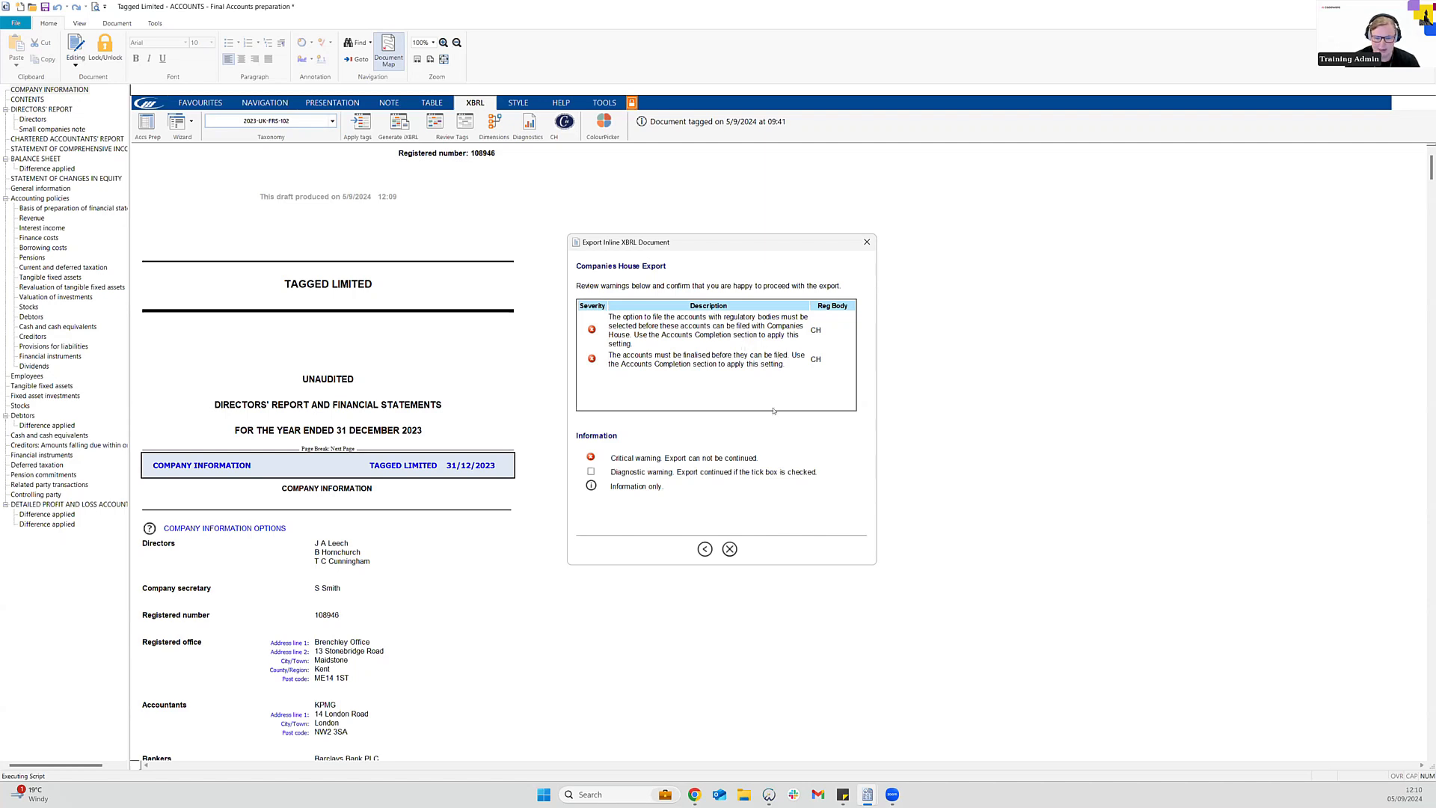
pyautogui.click(730, 550)
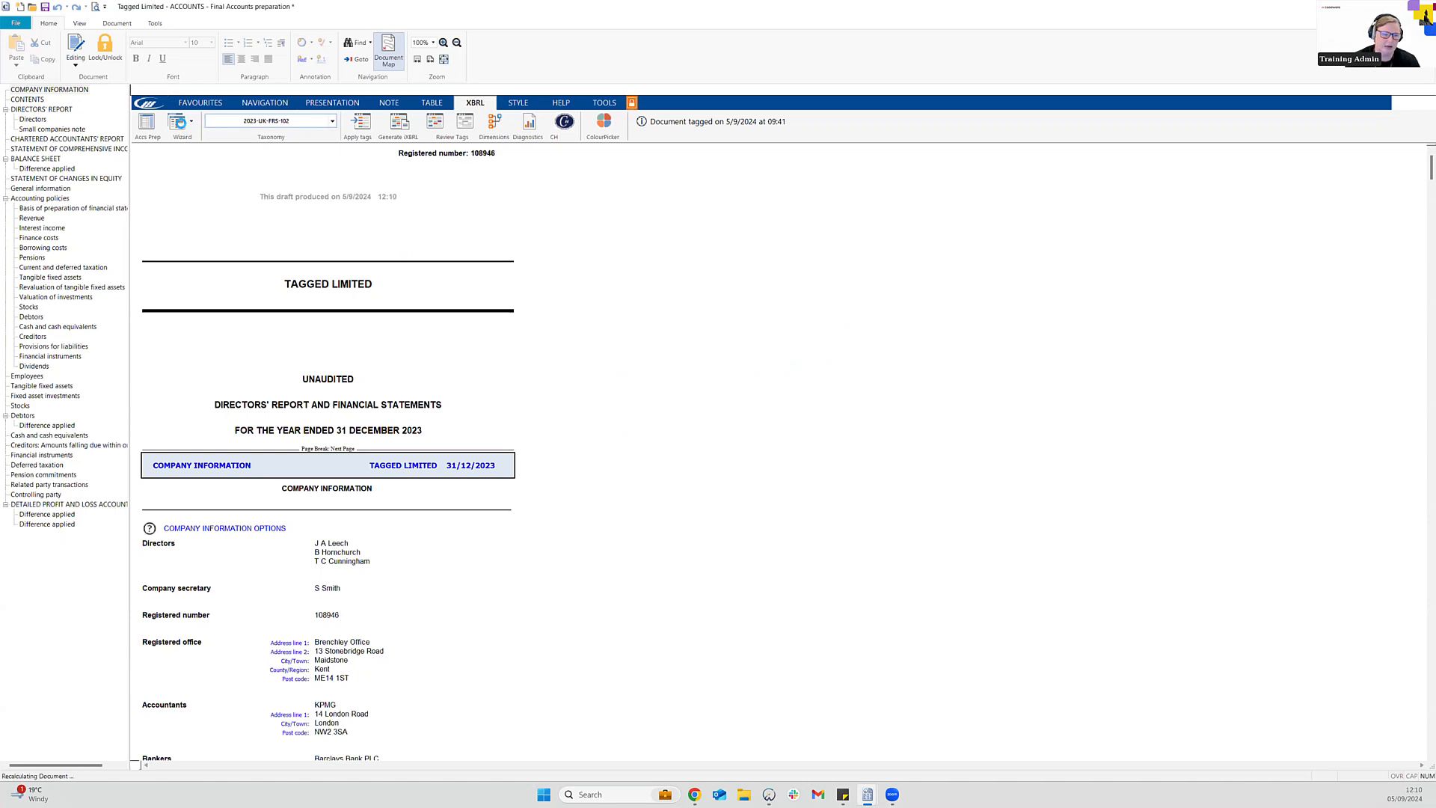
# Go to the Completion page of the Tagged Limited accounts wizard
pyautogui.click(182, 124)
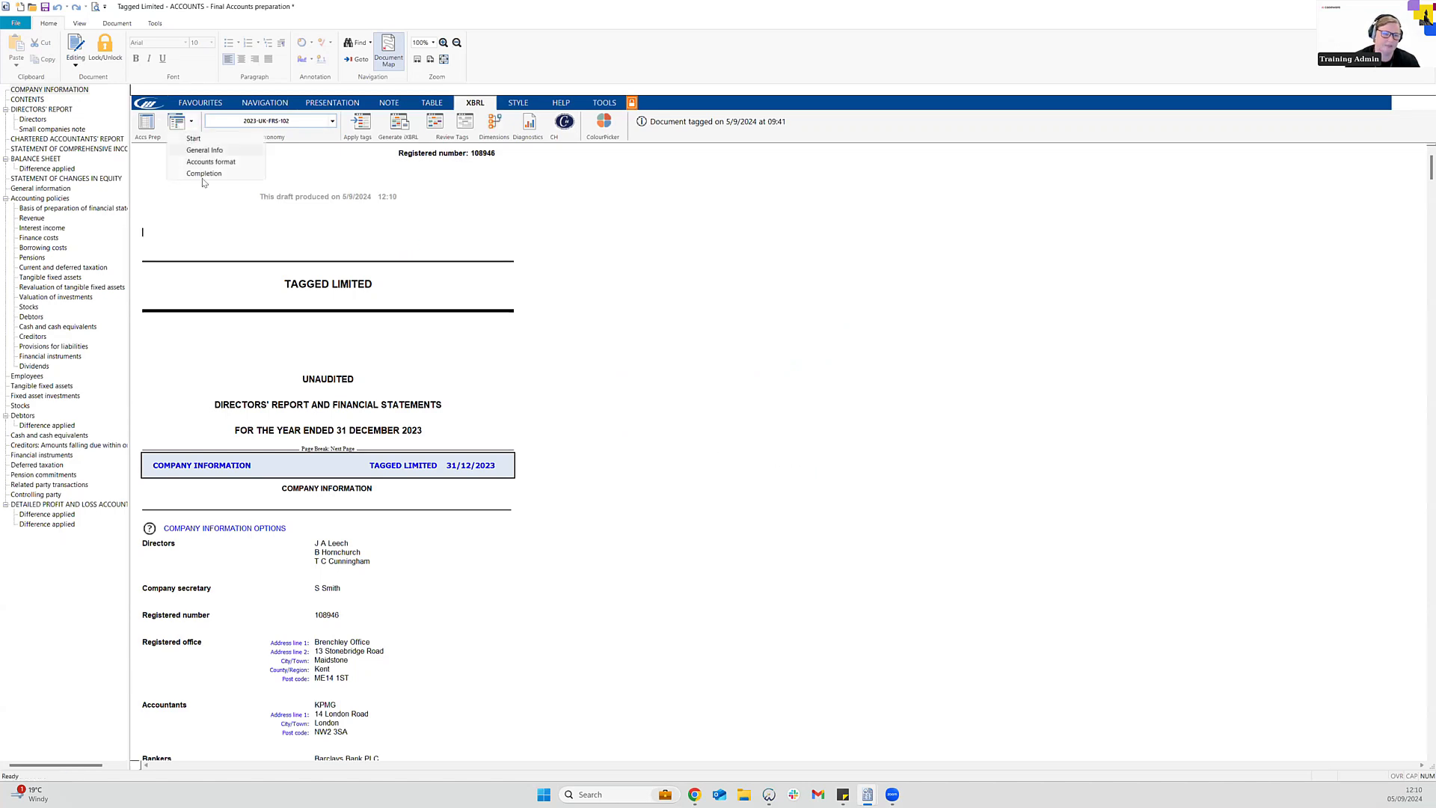
pyautogui.click(204, 172)
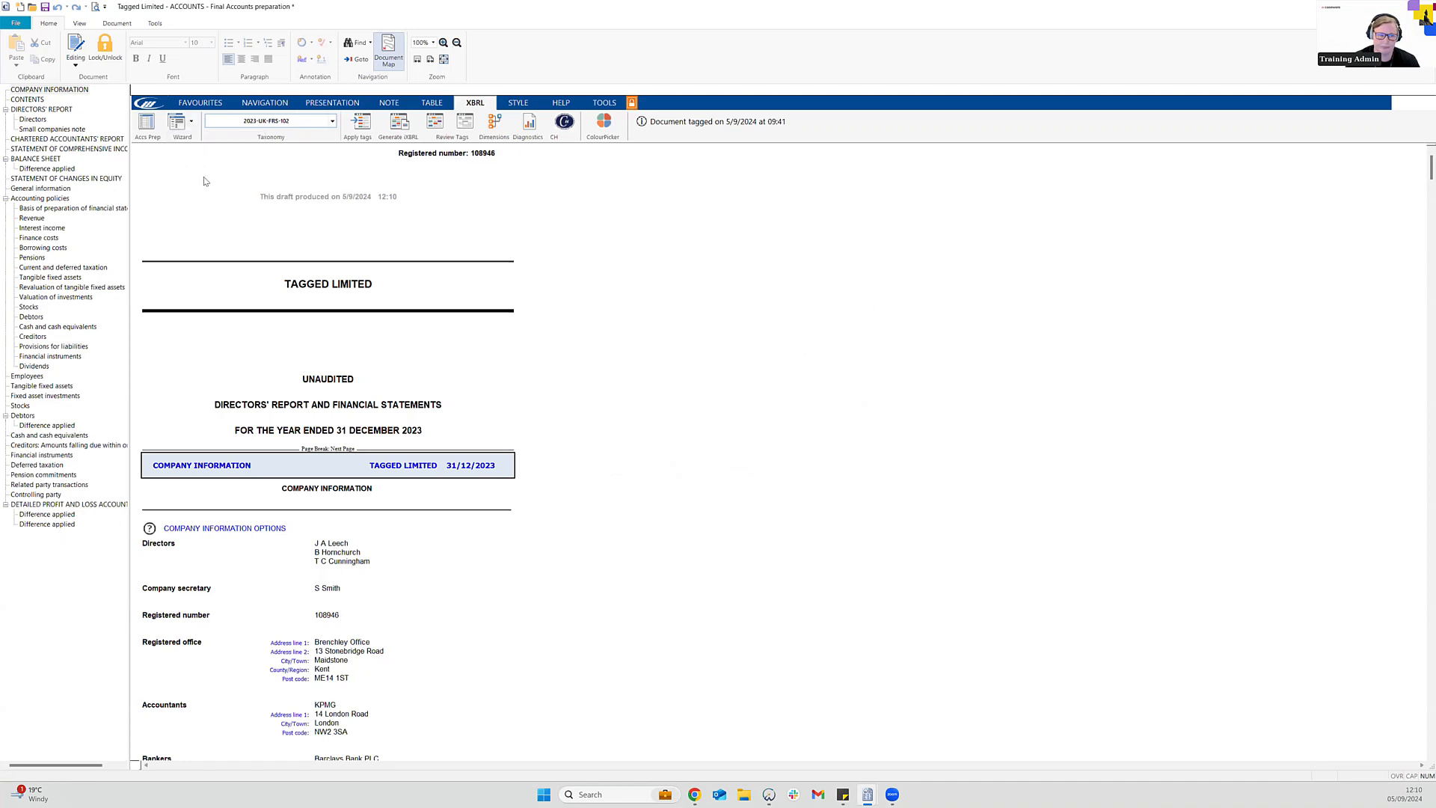
pyautogui.click(178, 122)
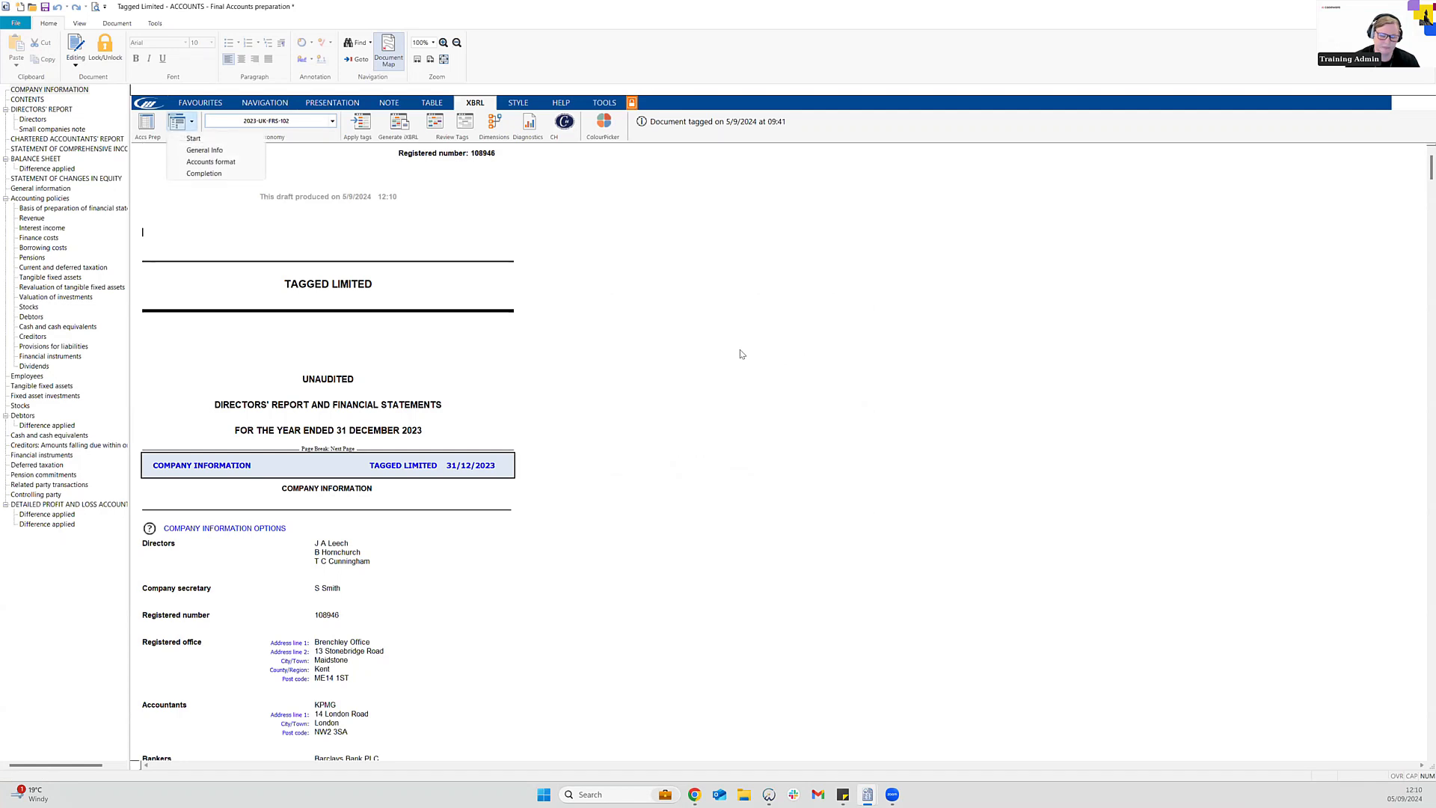
pyautogui.click(179, 174)
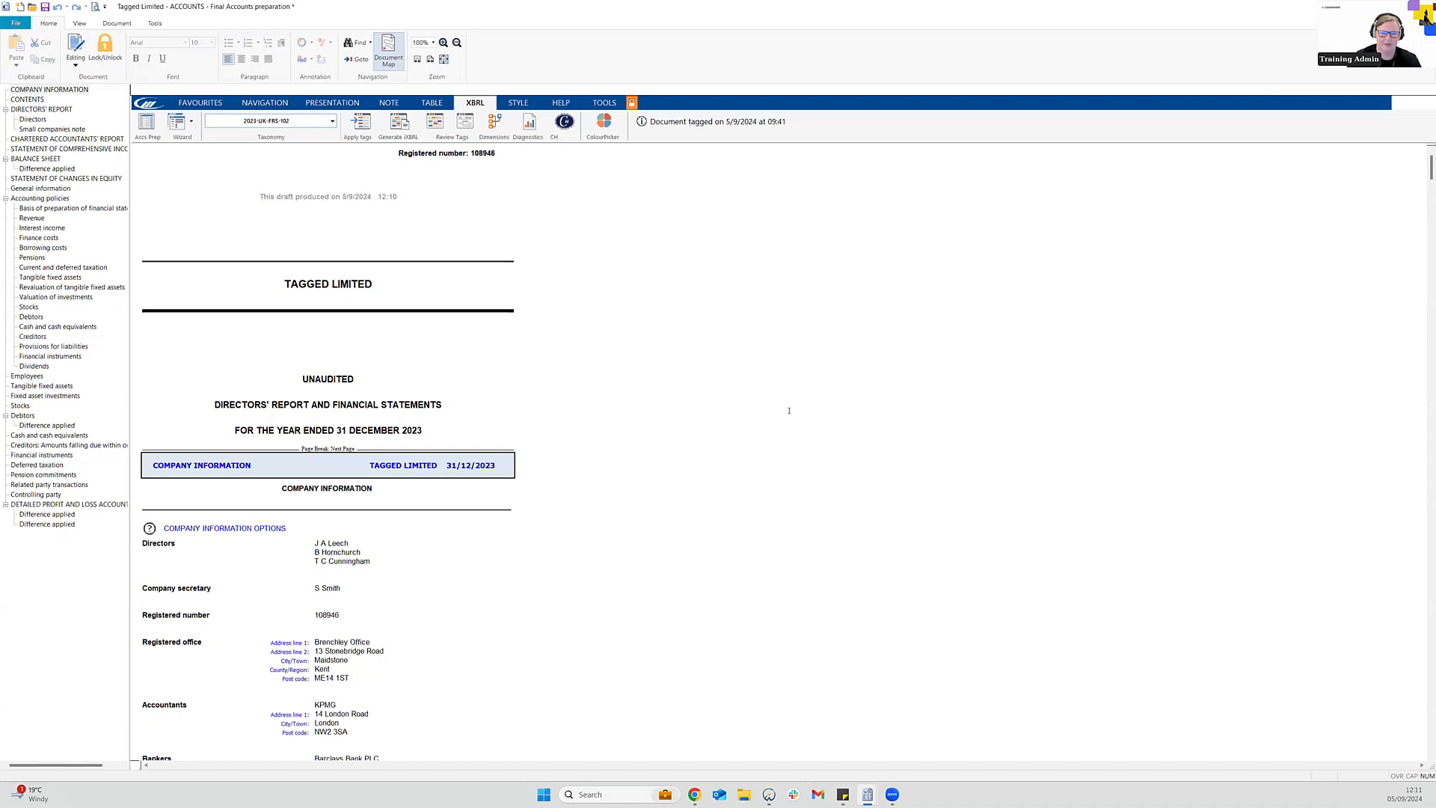
pyautogui.hotkey('alt', 'Tab')
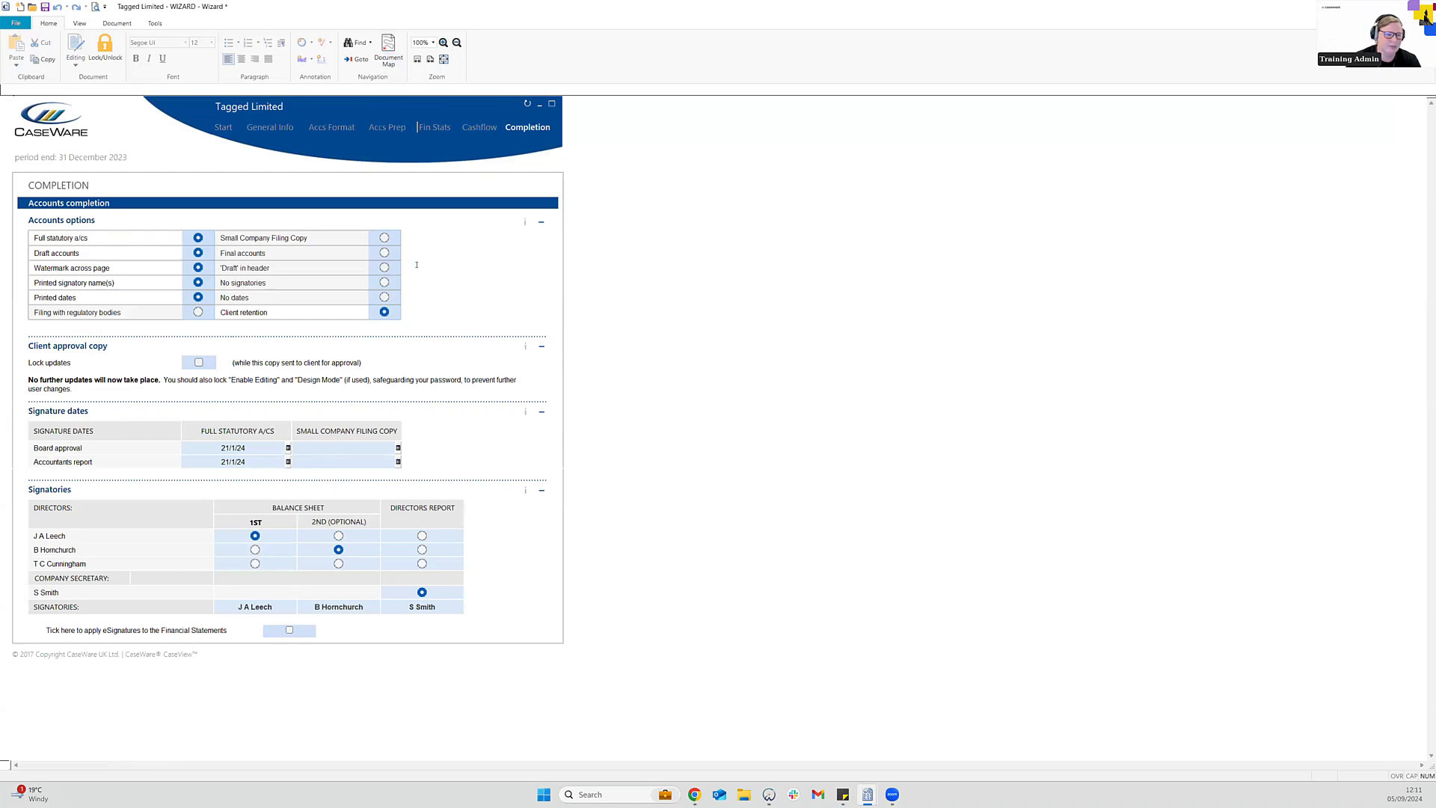
# Make the accounts a final Small Company Filing Copy, accepting the removed shading
pyautogui.click(384, 238)
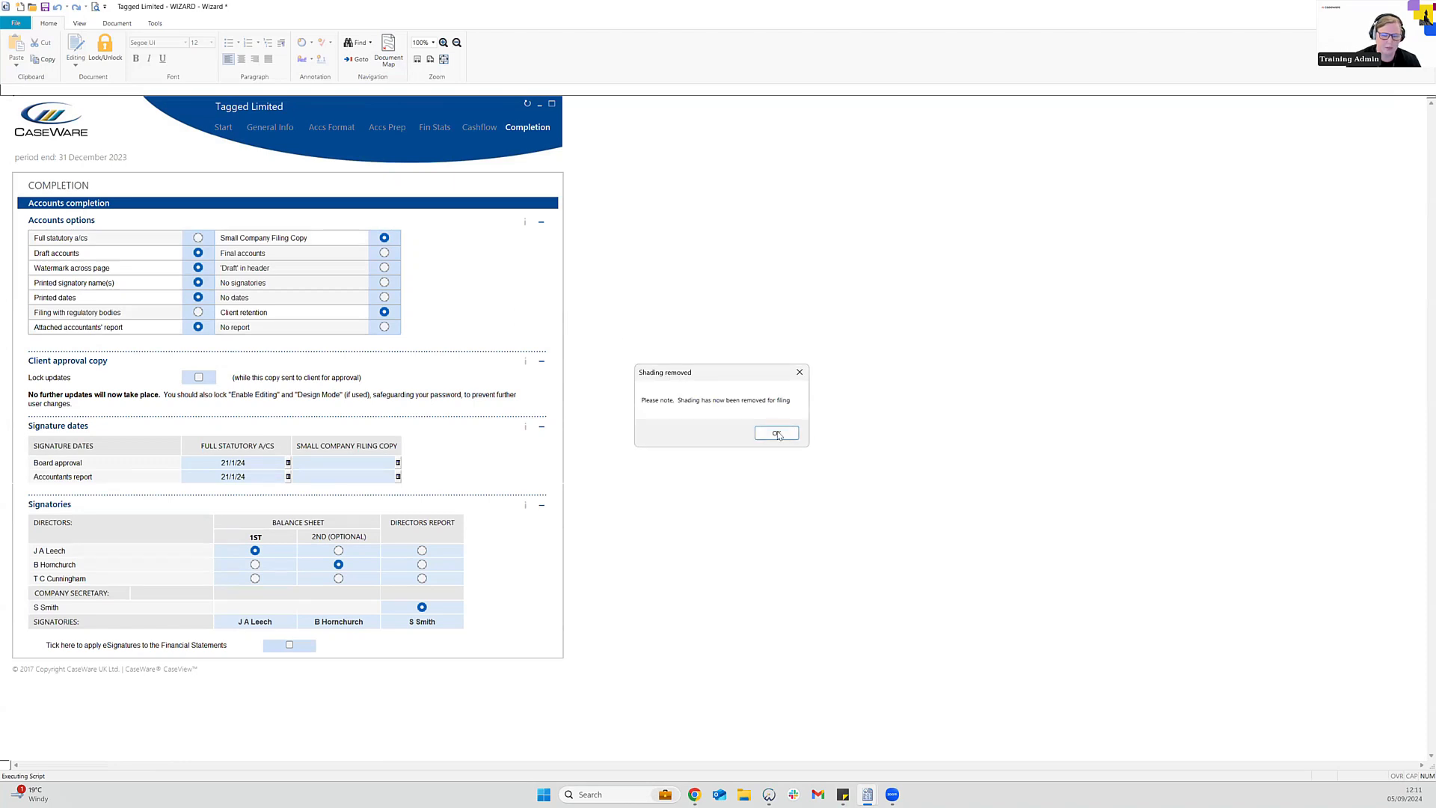
pyautogui.click(777, 434)
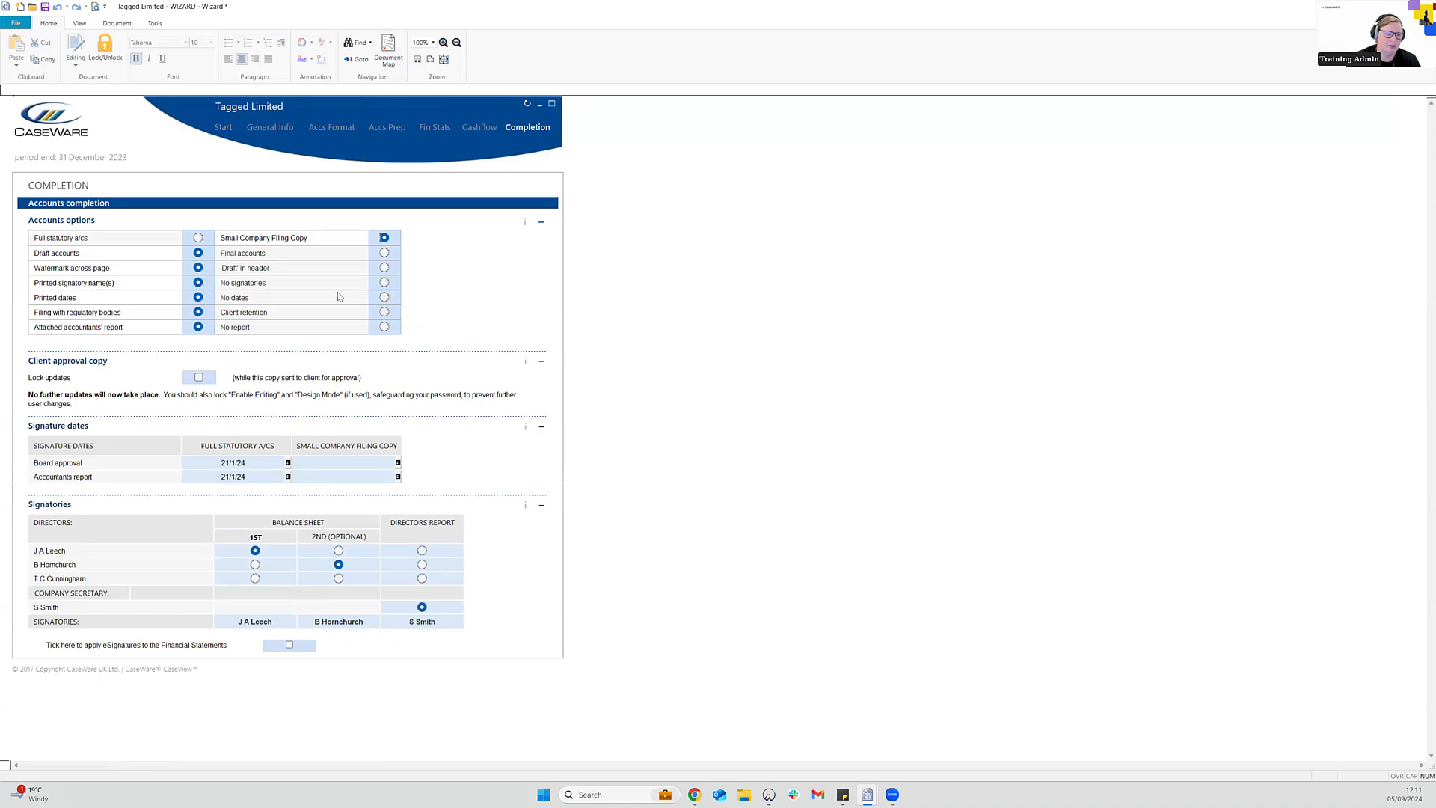
pyautogui.click(384, 254)
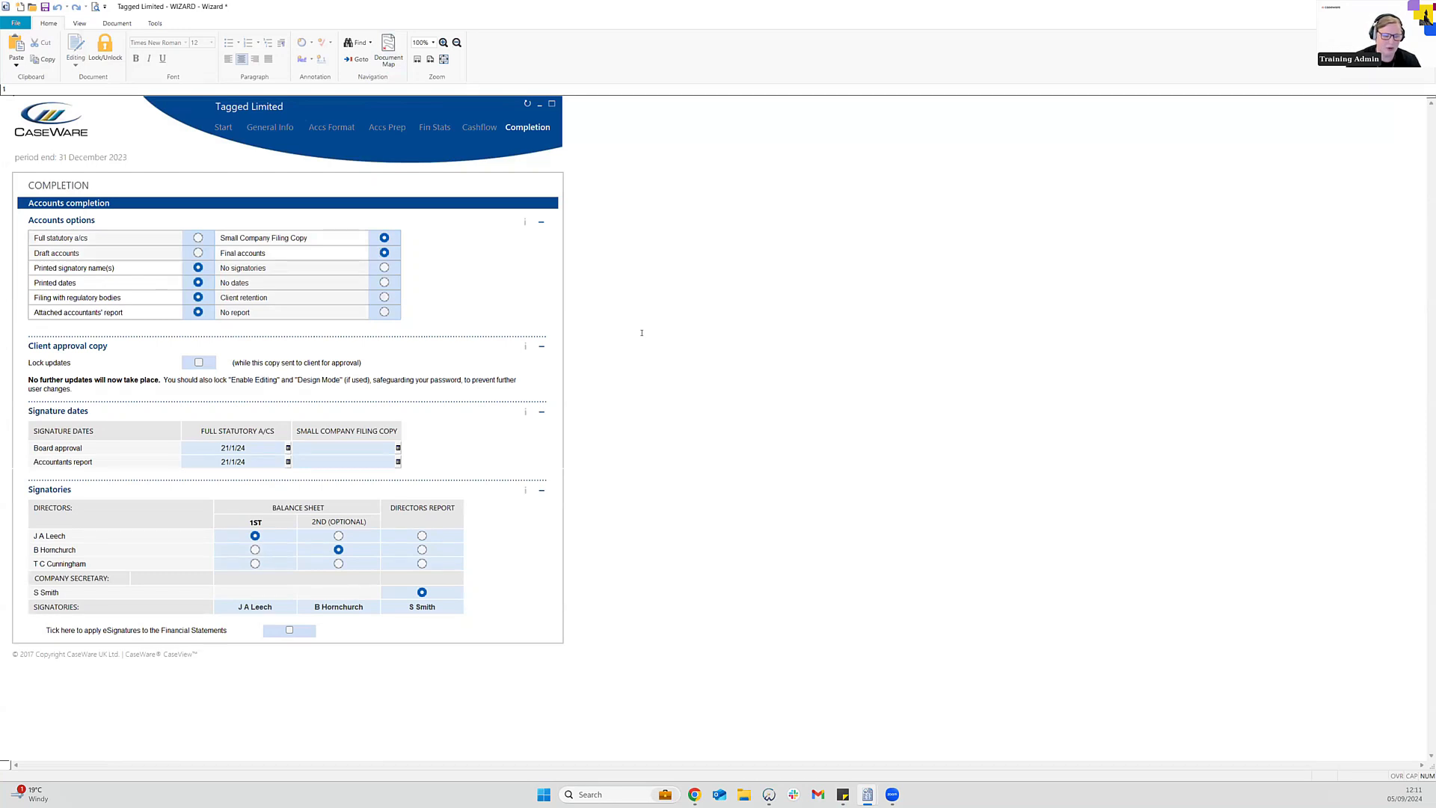
pyautogui.click(437, 131)
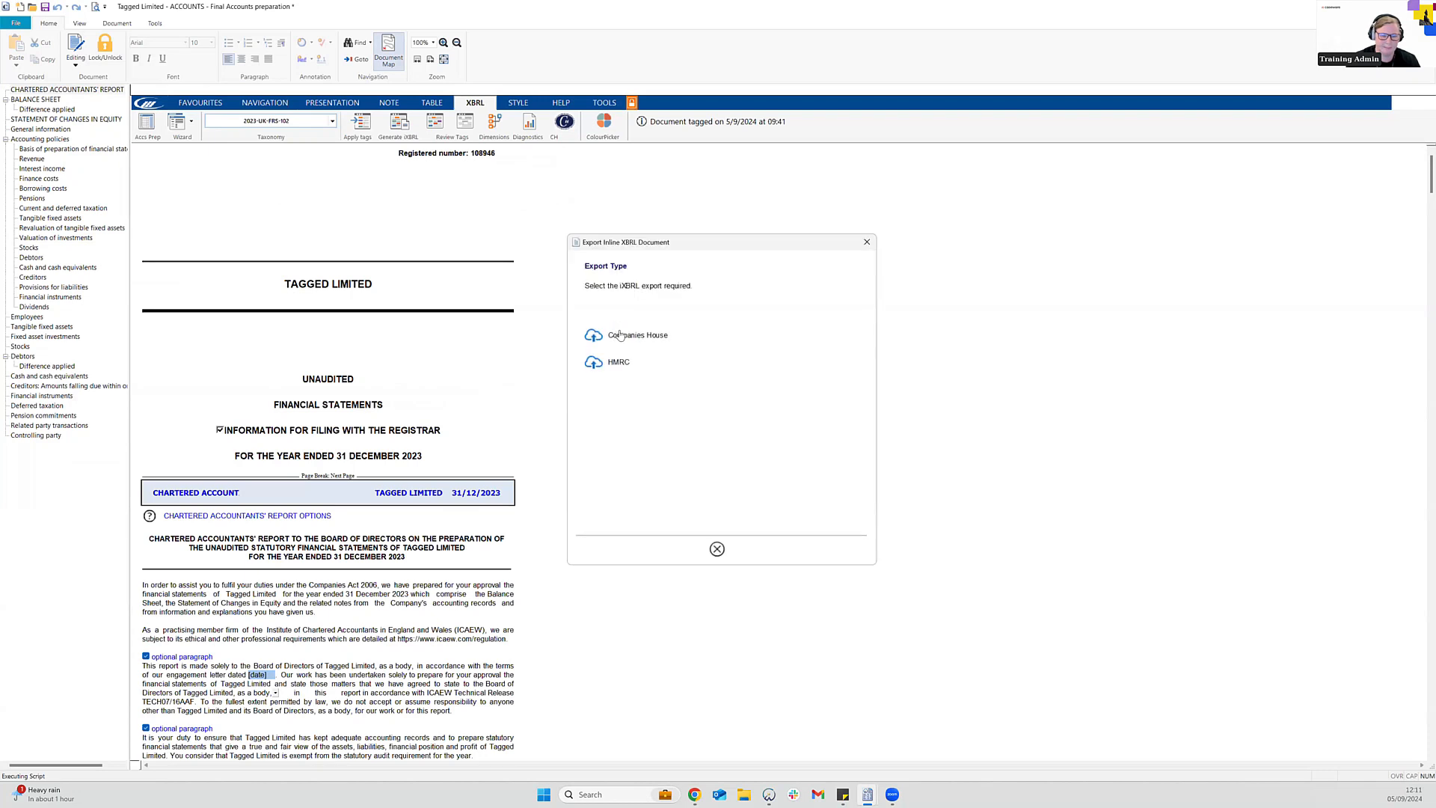
# Pick the Companies House export and confirm diagnostics pass with no warnings
pyautogui.click(624, 340)
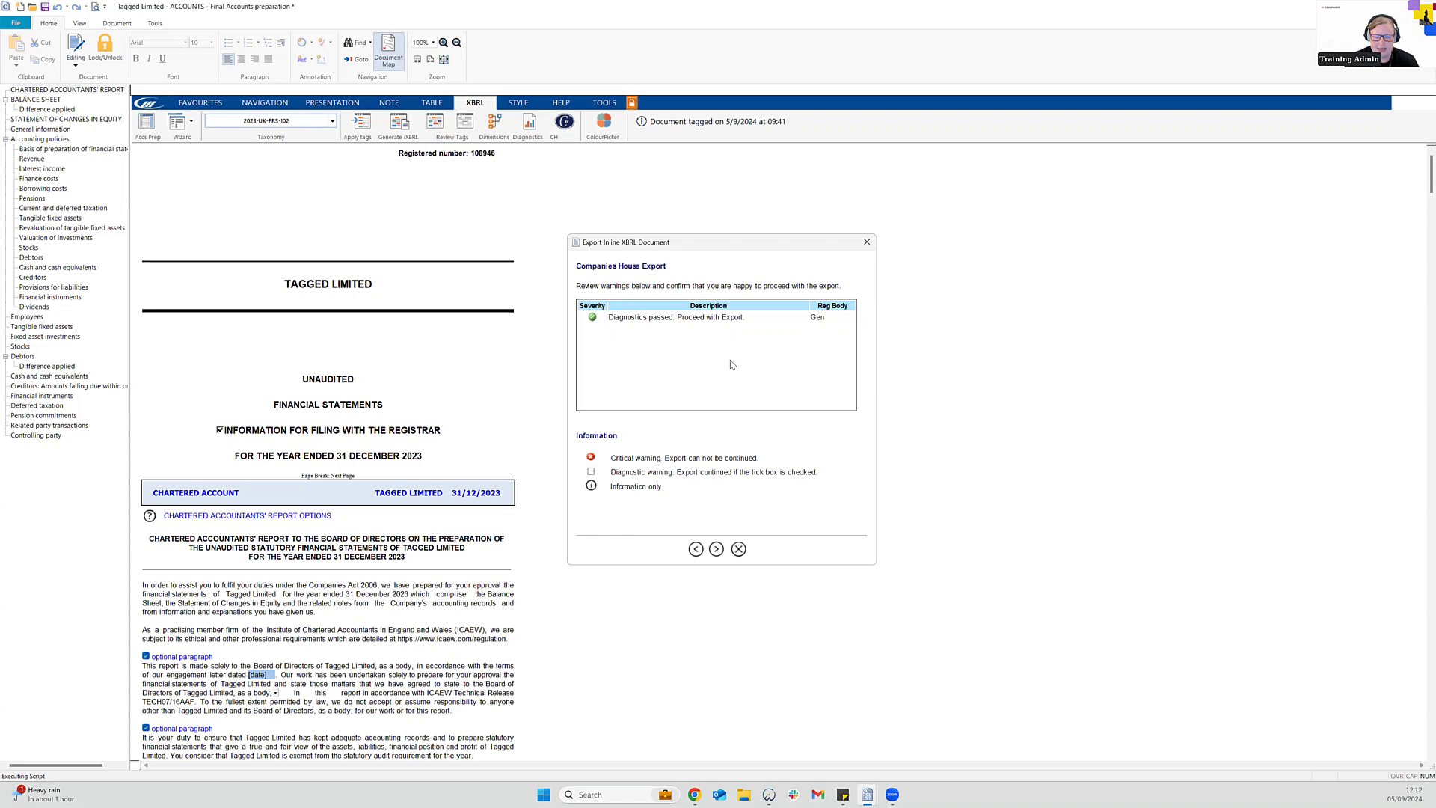
# Export the Companies House iXBRL without review functionality included in the document
pyautogui.click(717, 551)
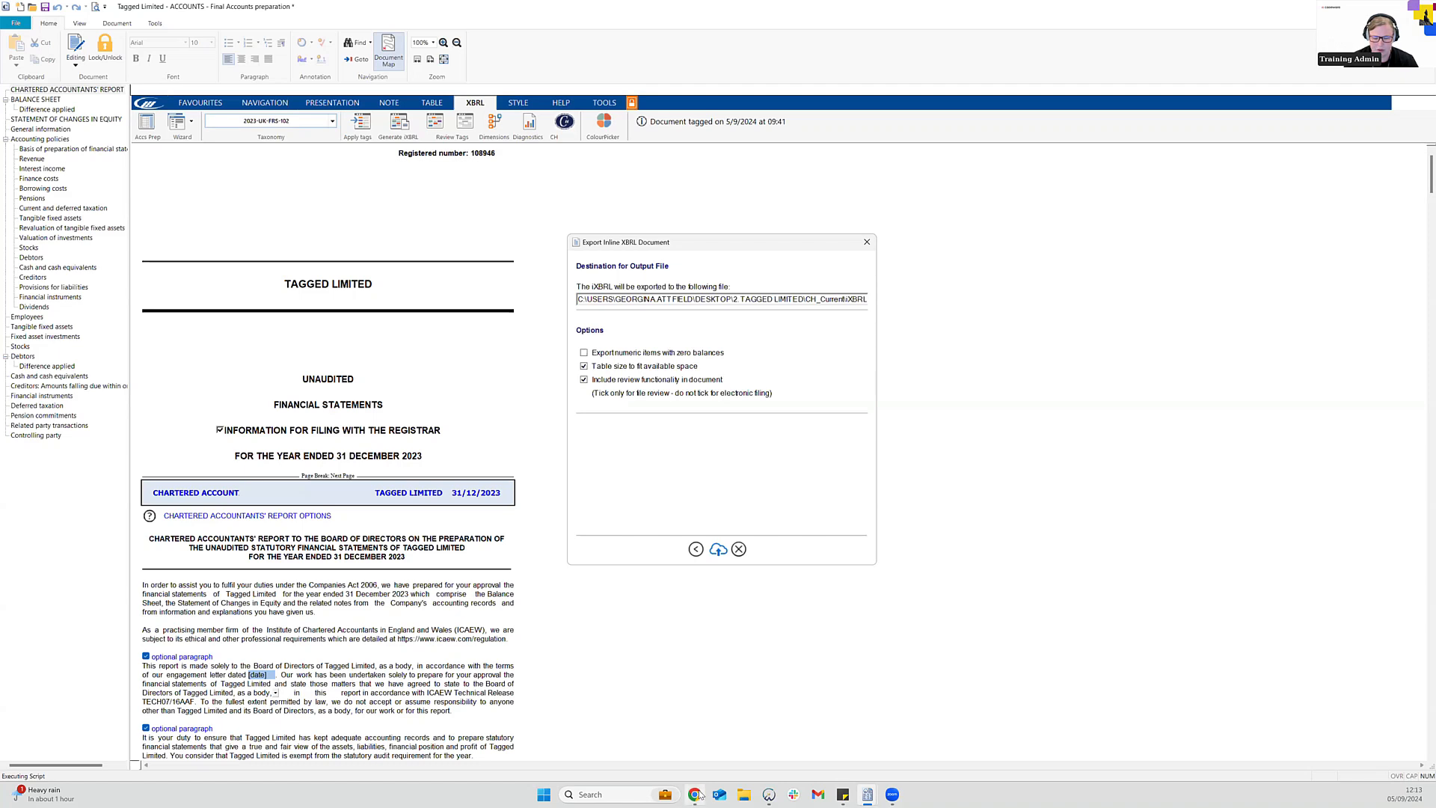
pyautogui.moveTo(699, 795)
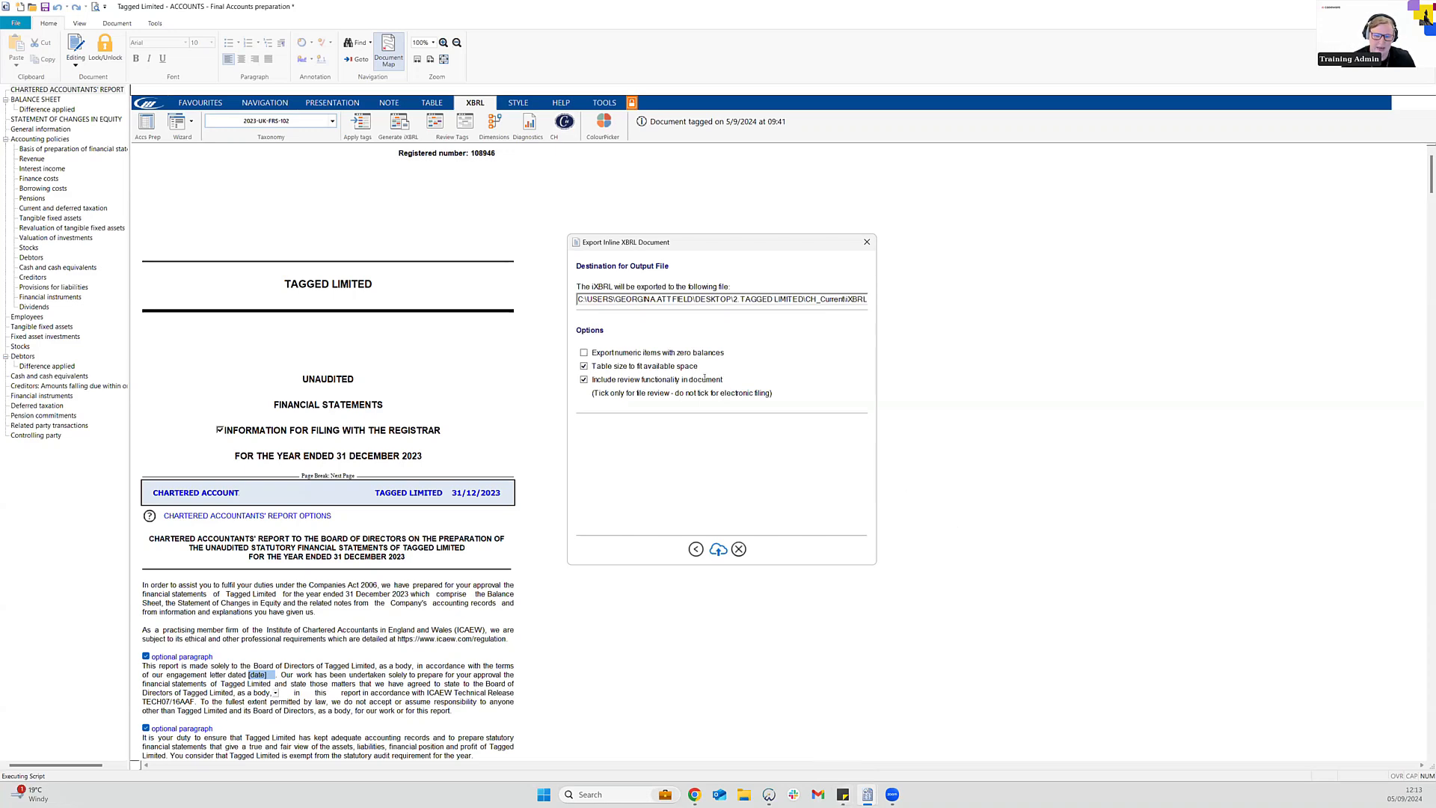
pyautogui.click(584, 380)
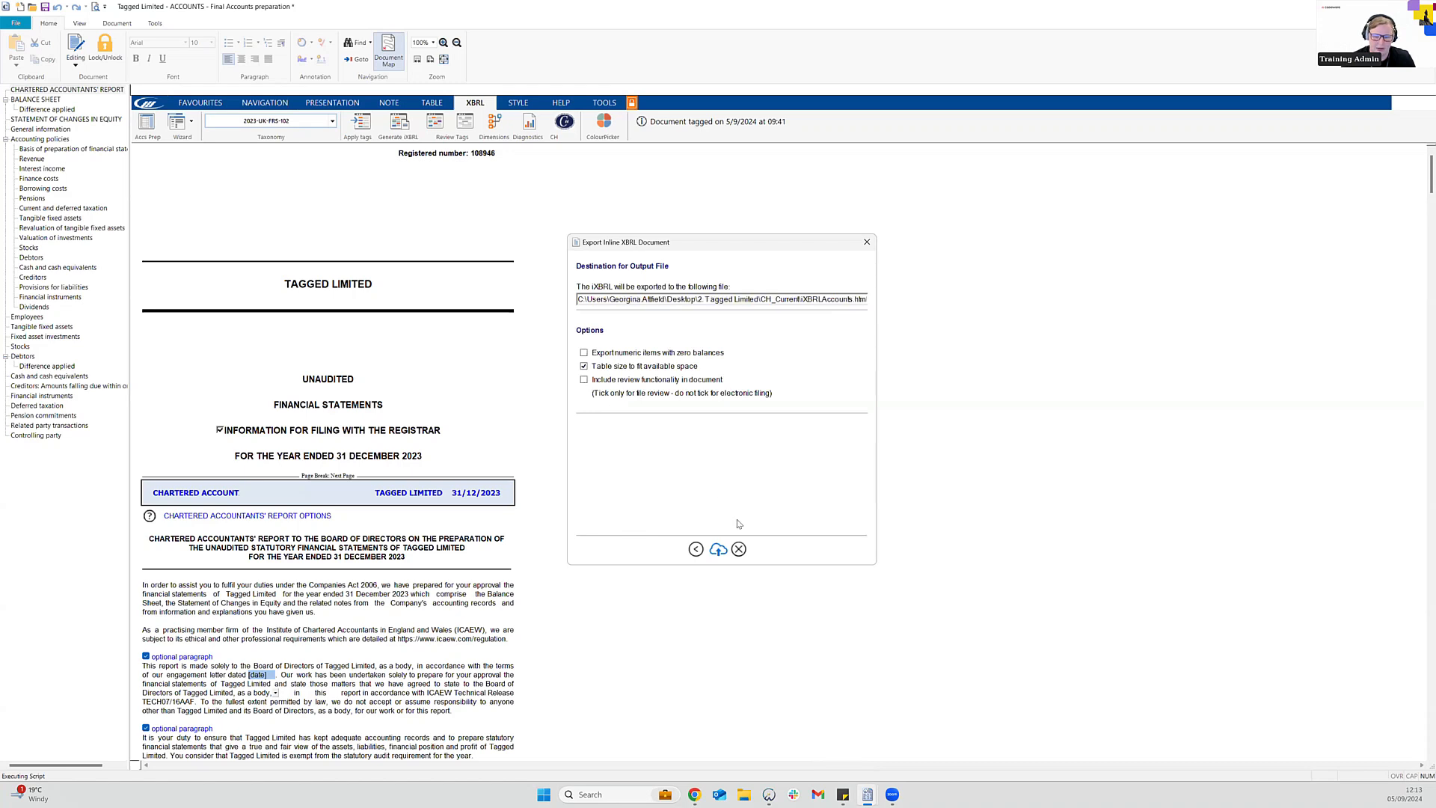
pyautogui.click(719, 549)
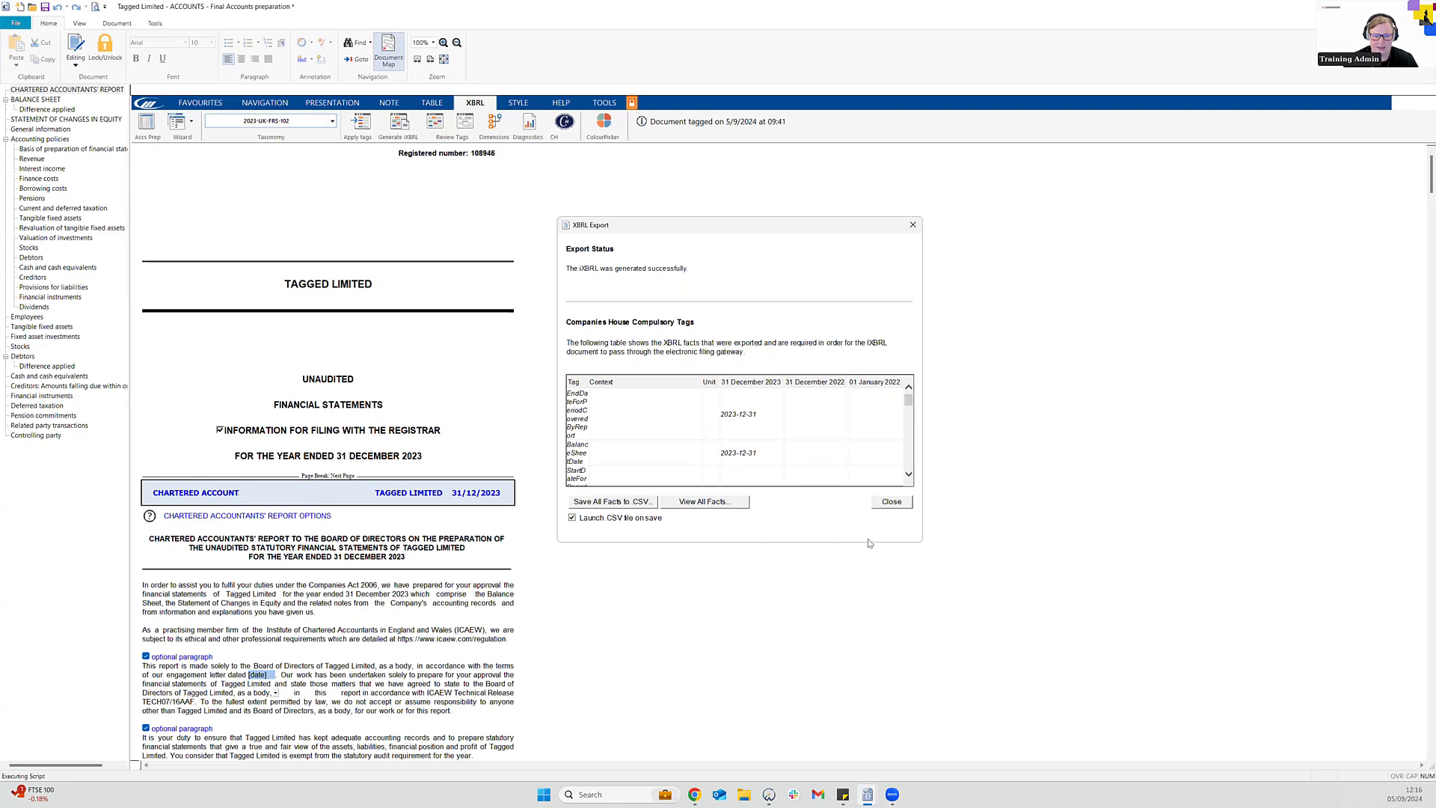
# Close the XBRL Export summary and run the CH Submissions cloud checks
pyautogui.click(897, 502)
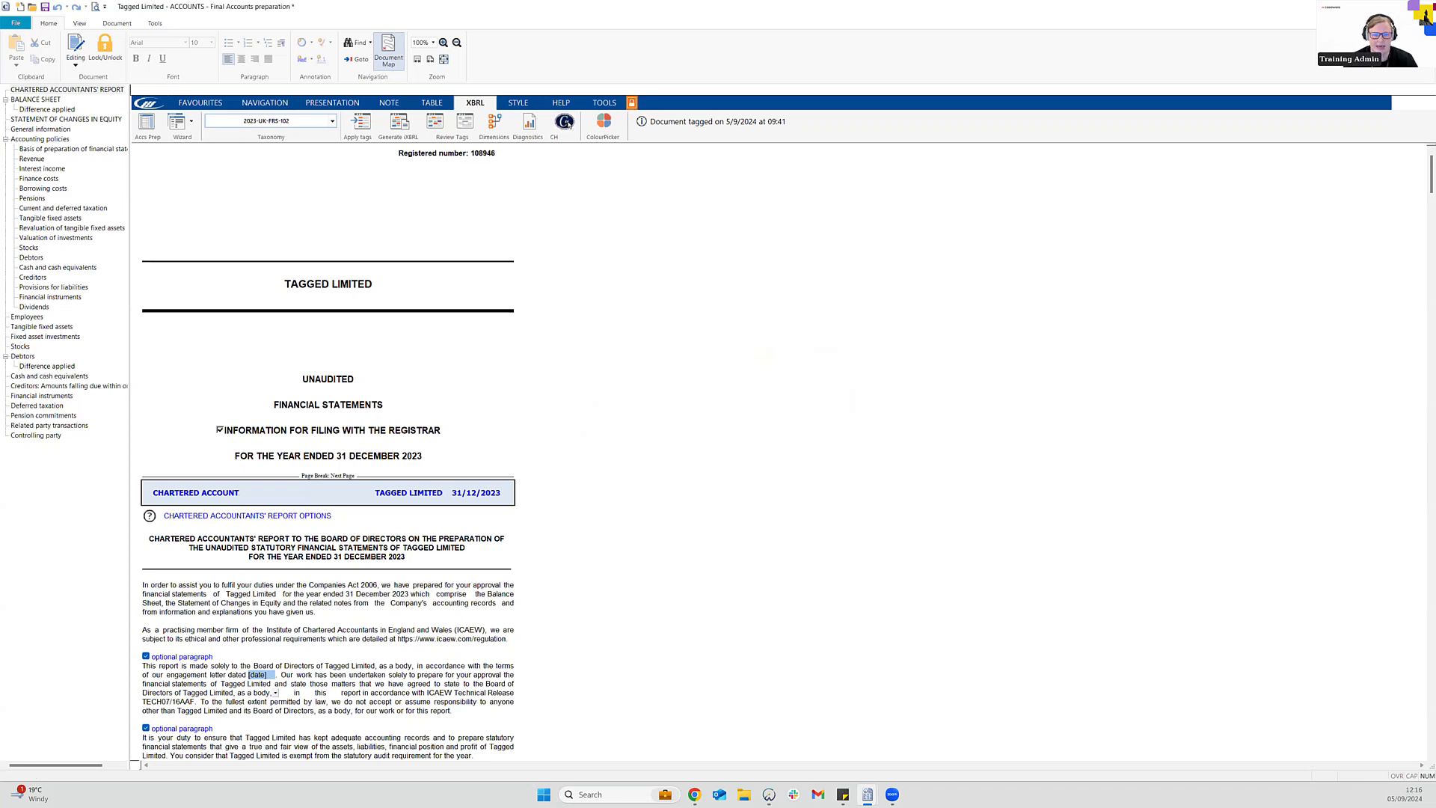
pyautogui.click(568, 124)
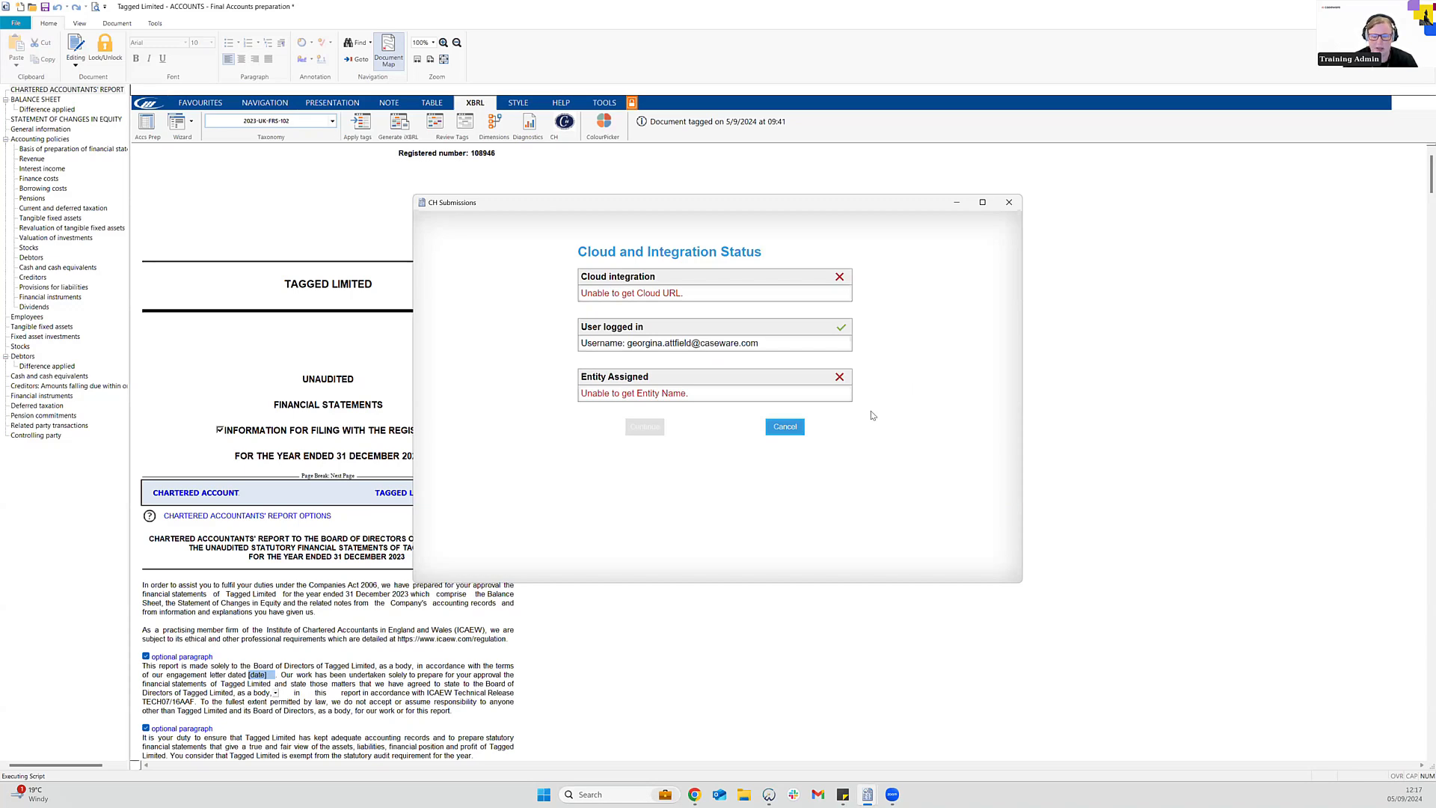
# Cancel the failed CH submission and return to the Tagged Limited Digital Dashboard
pyautogui.click(787, 430)
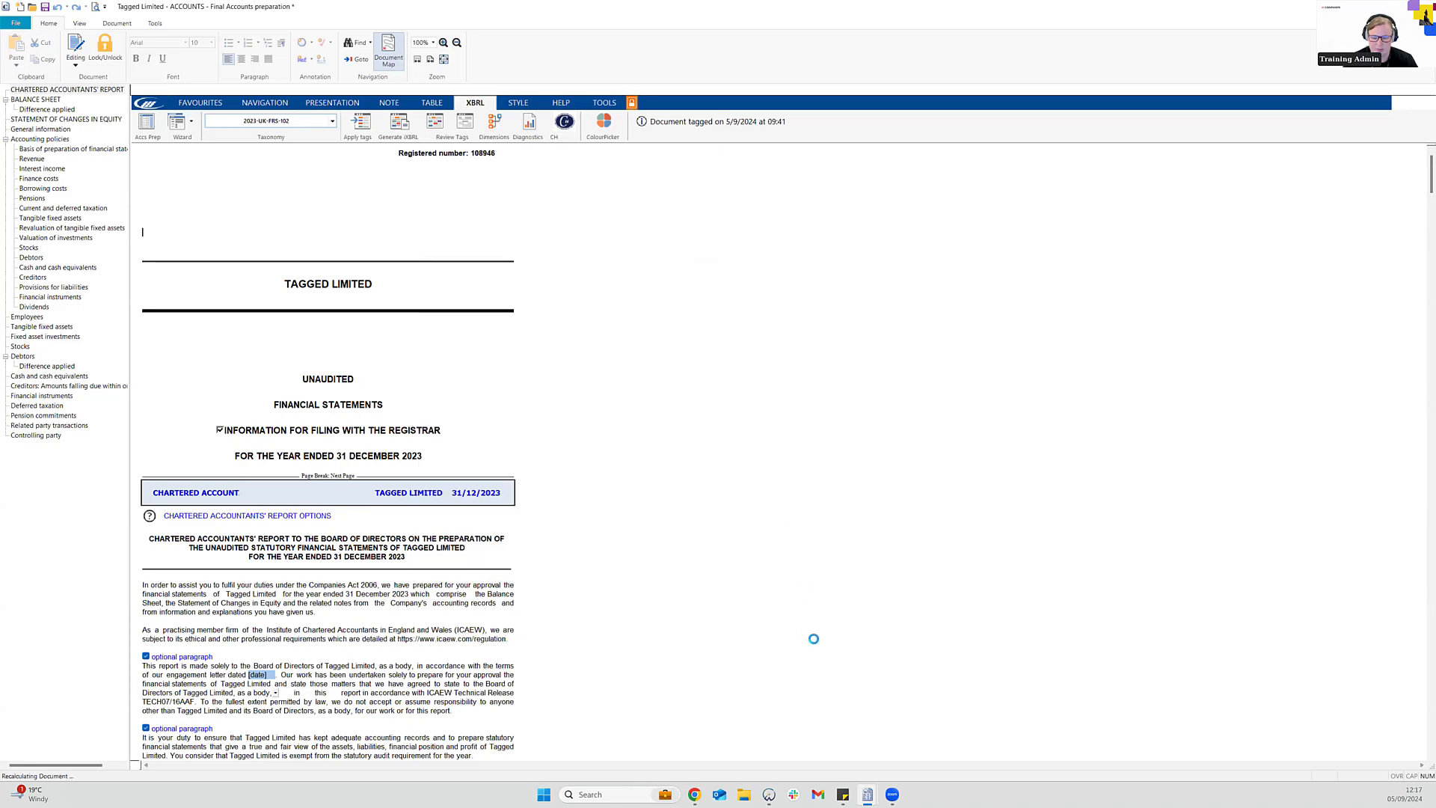
pyautogui.click(772, 794)
# In Engagement Properties, set Tagged Limited as the Cloud Entity and enter the client number
pyautogui.click(125, 26)
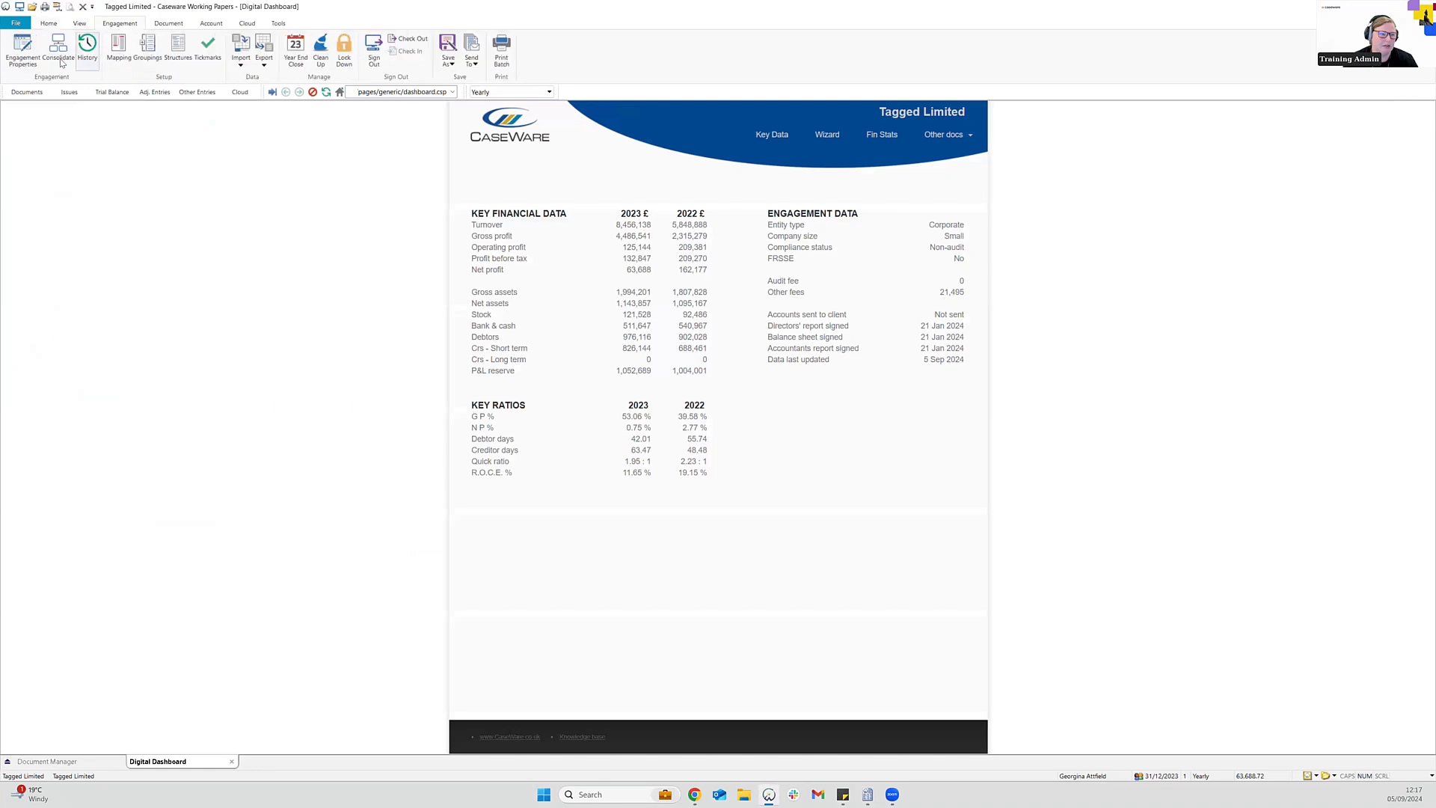
pyautogui.click(22, 51)
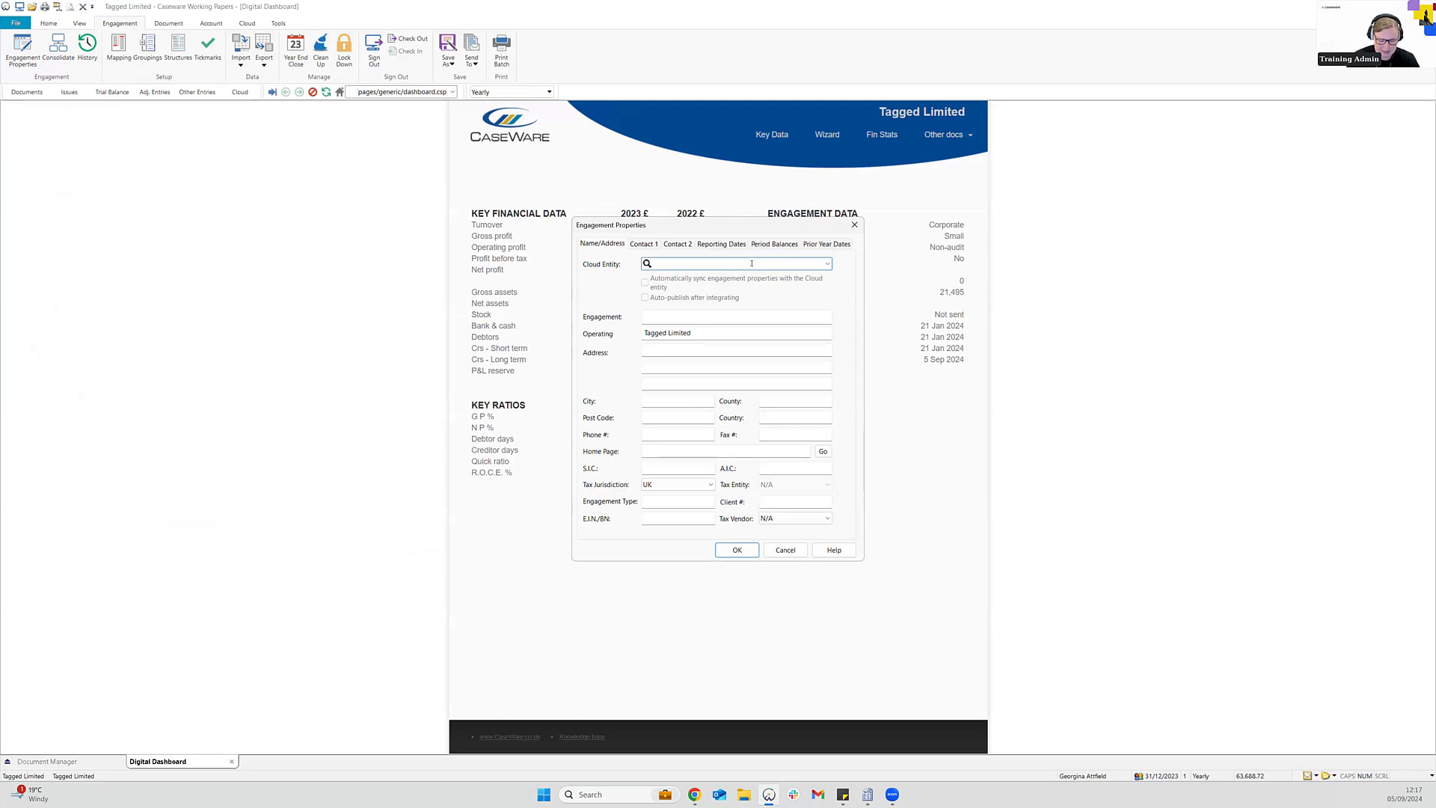
pyautogui.write('ta')
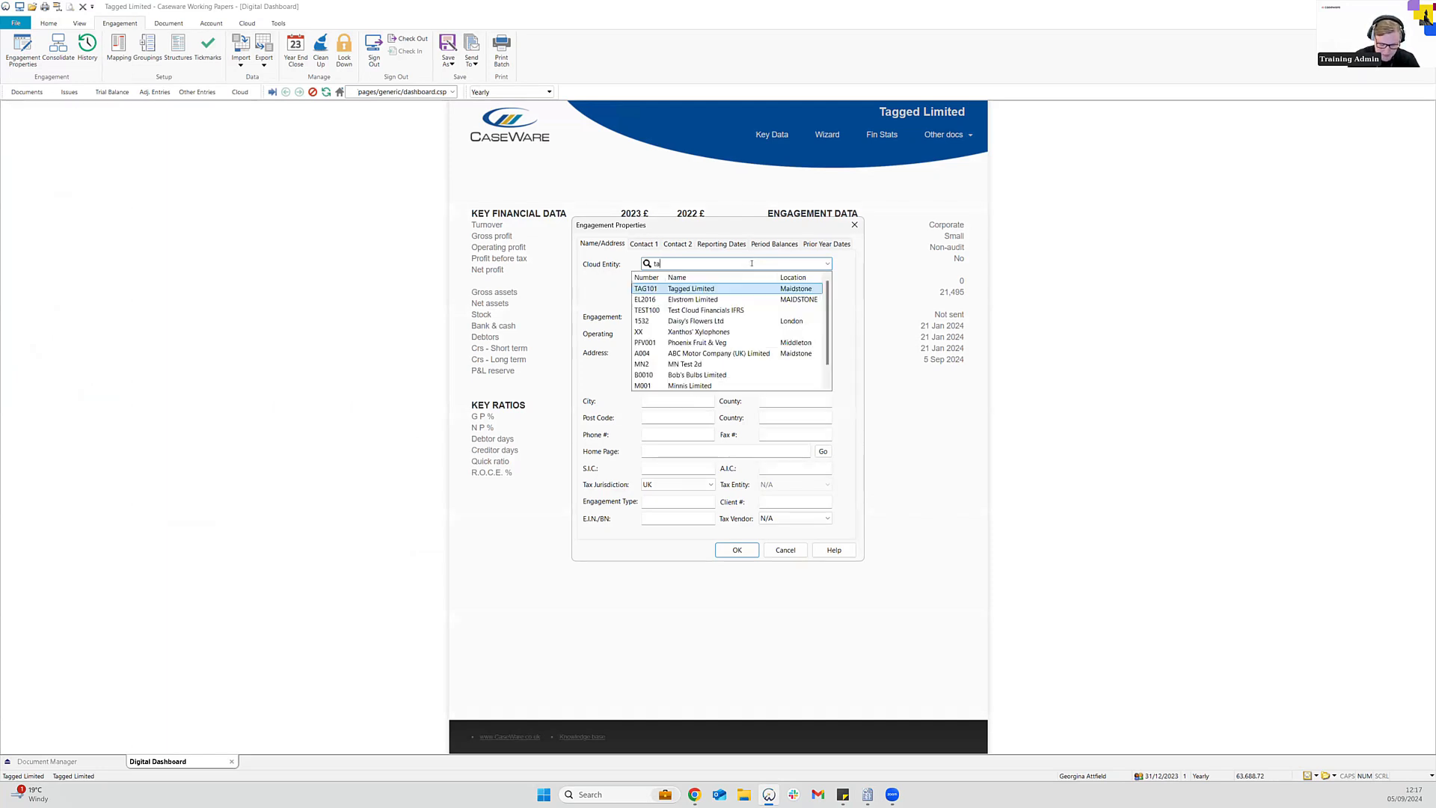
pyautogui.write('gg')
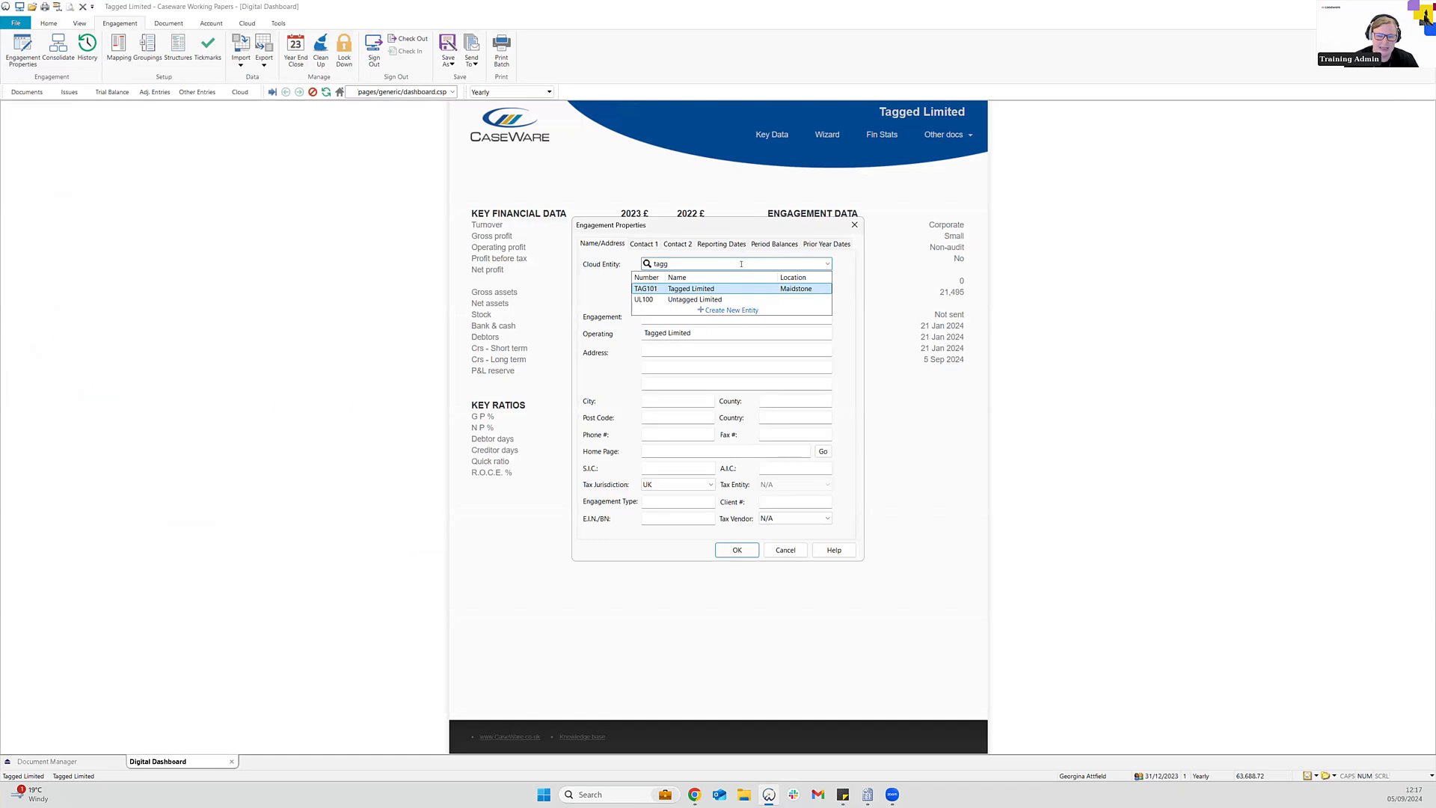
pyautogui.click(735, 288)
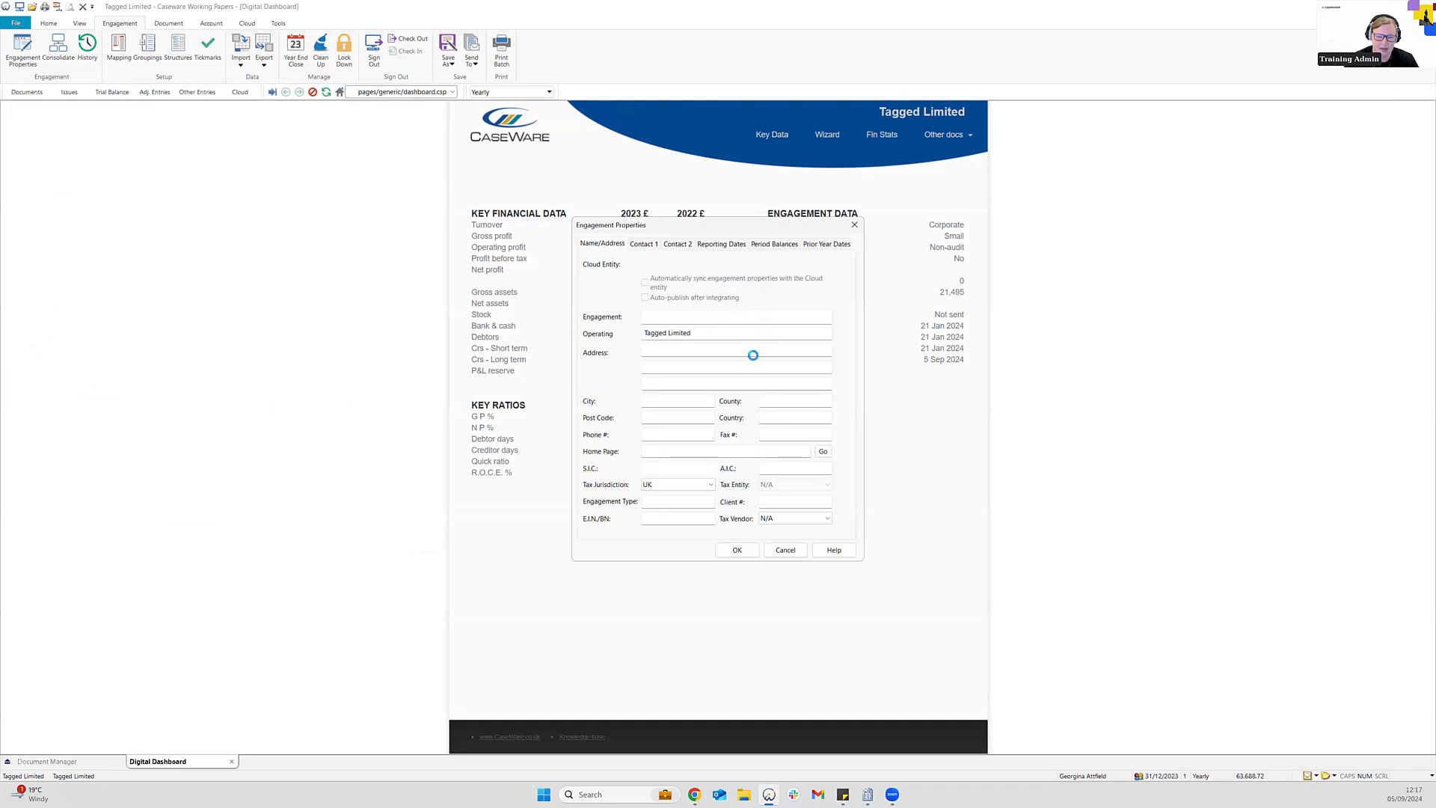
pyautogui.click(808, 501)
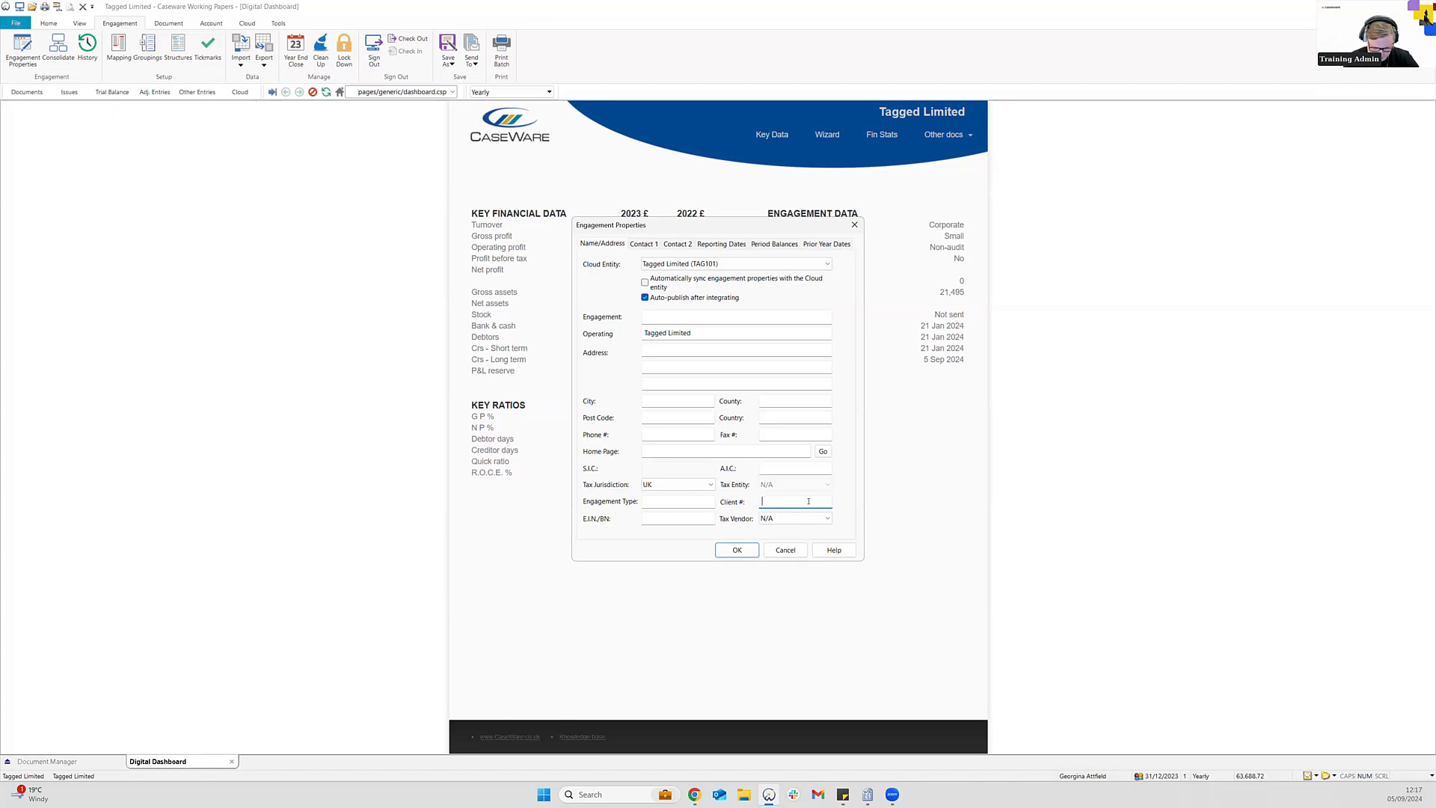
pyautogui.write('TAG101')
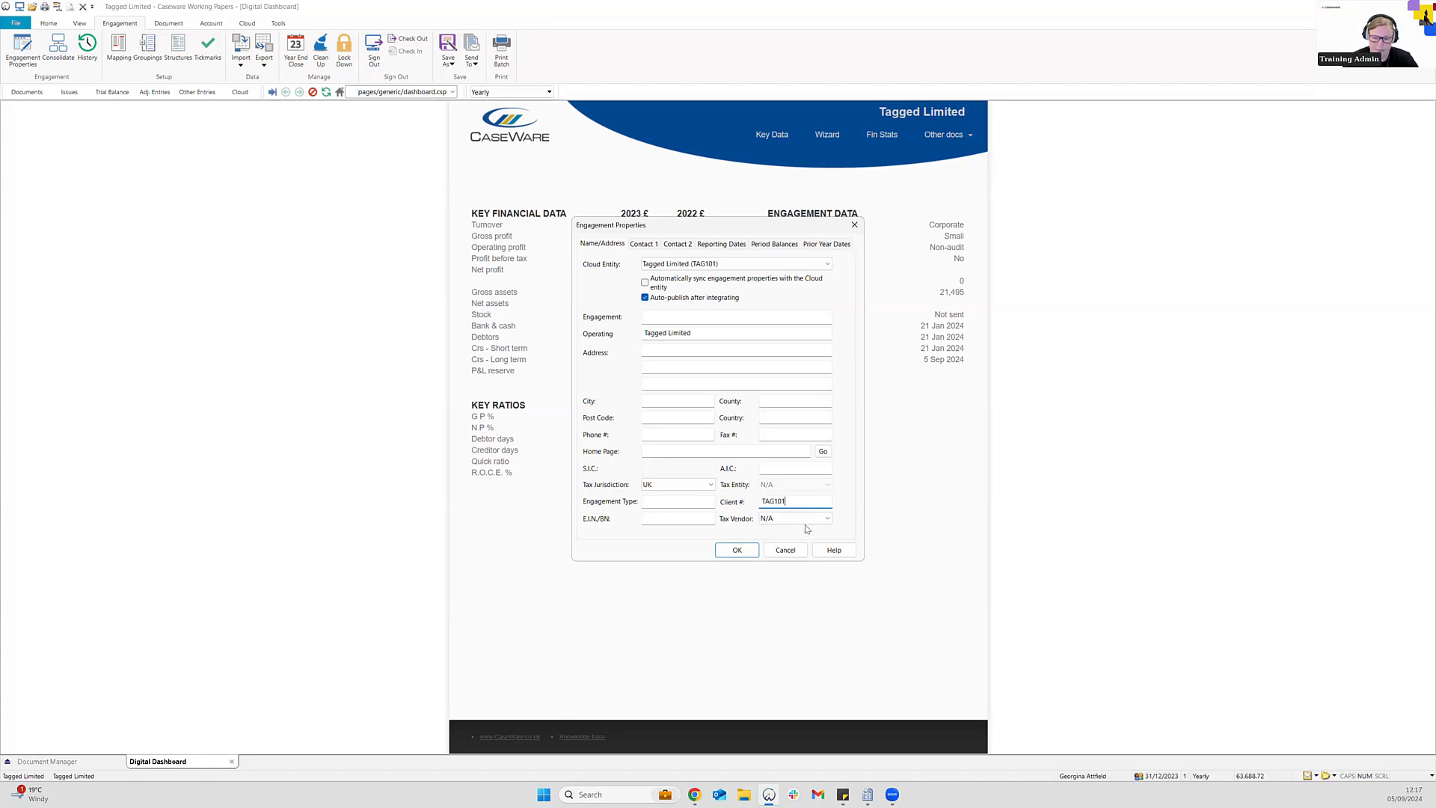
pyautogui.click(734, 553)
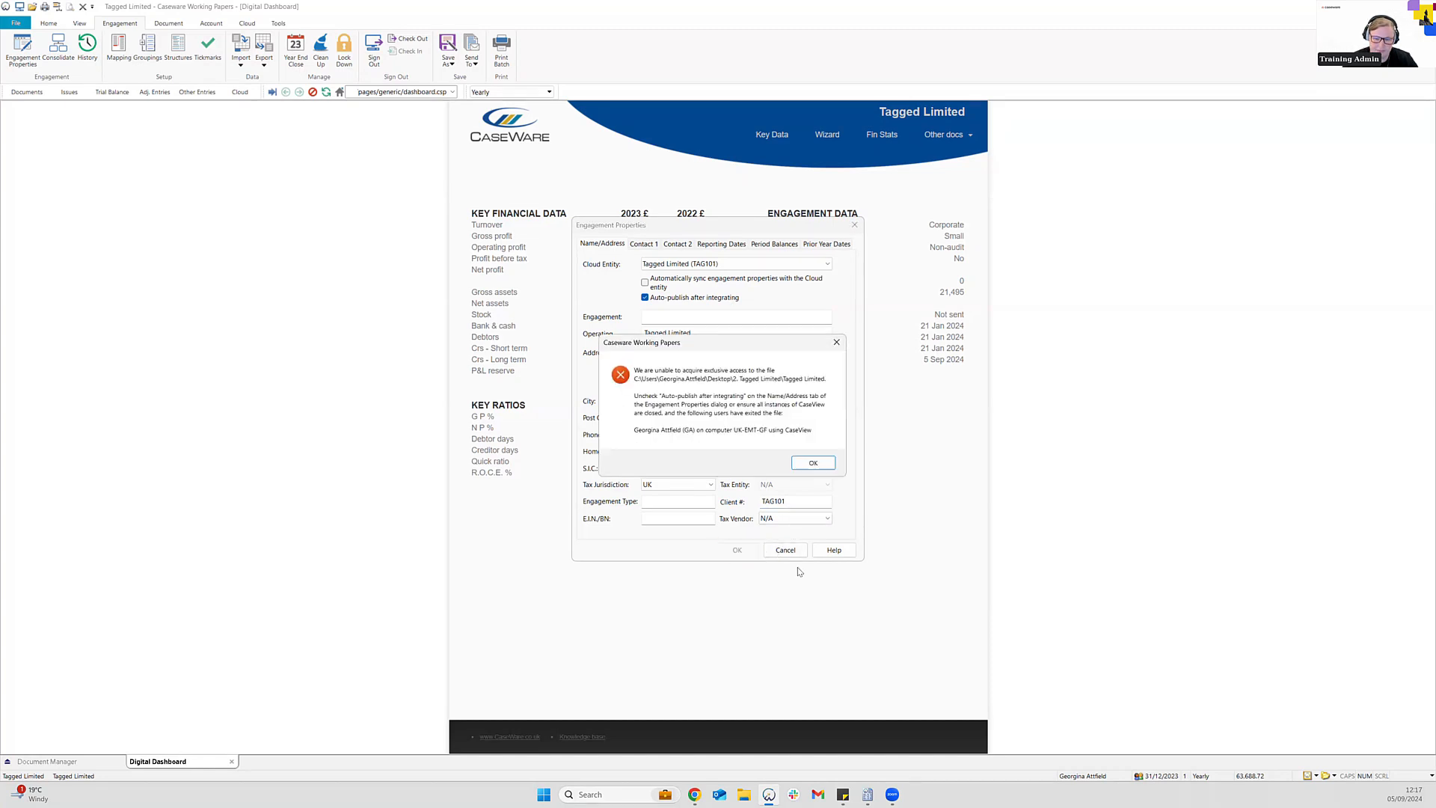
# Dismiss the file access error, turn off Auto-publish after integrating, and save
pyautogui.click(805, 465)
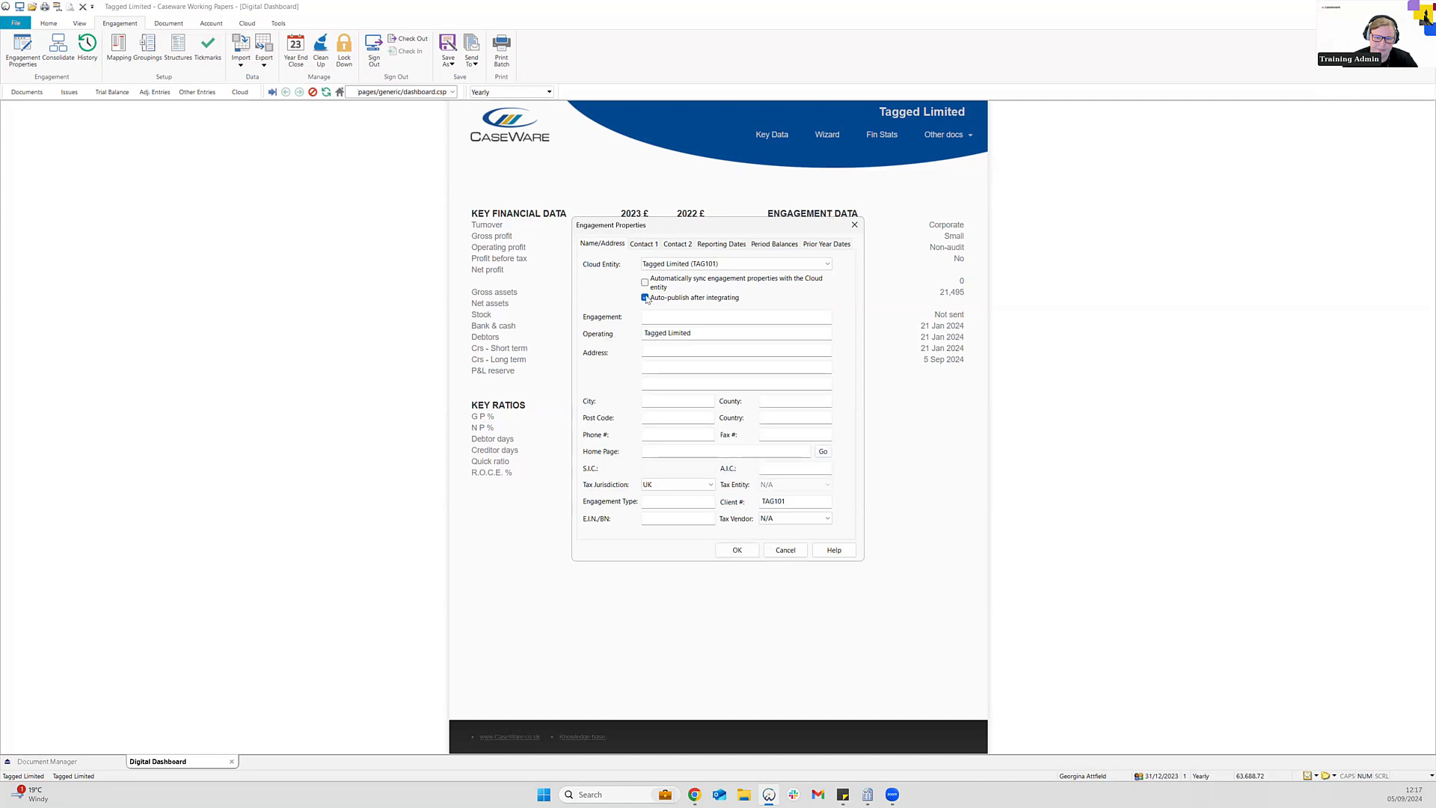
pyautogui.click(645, 297)
pyautogui.click(736, 551)
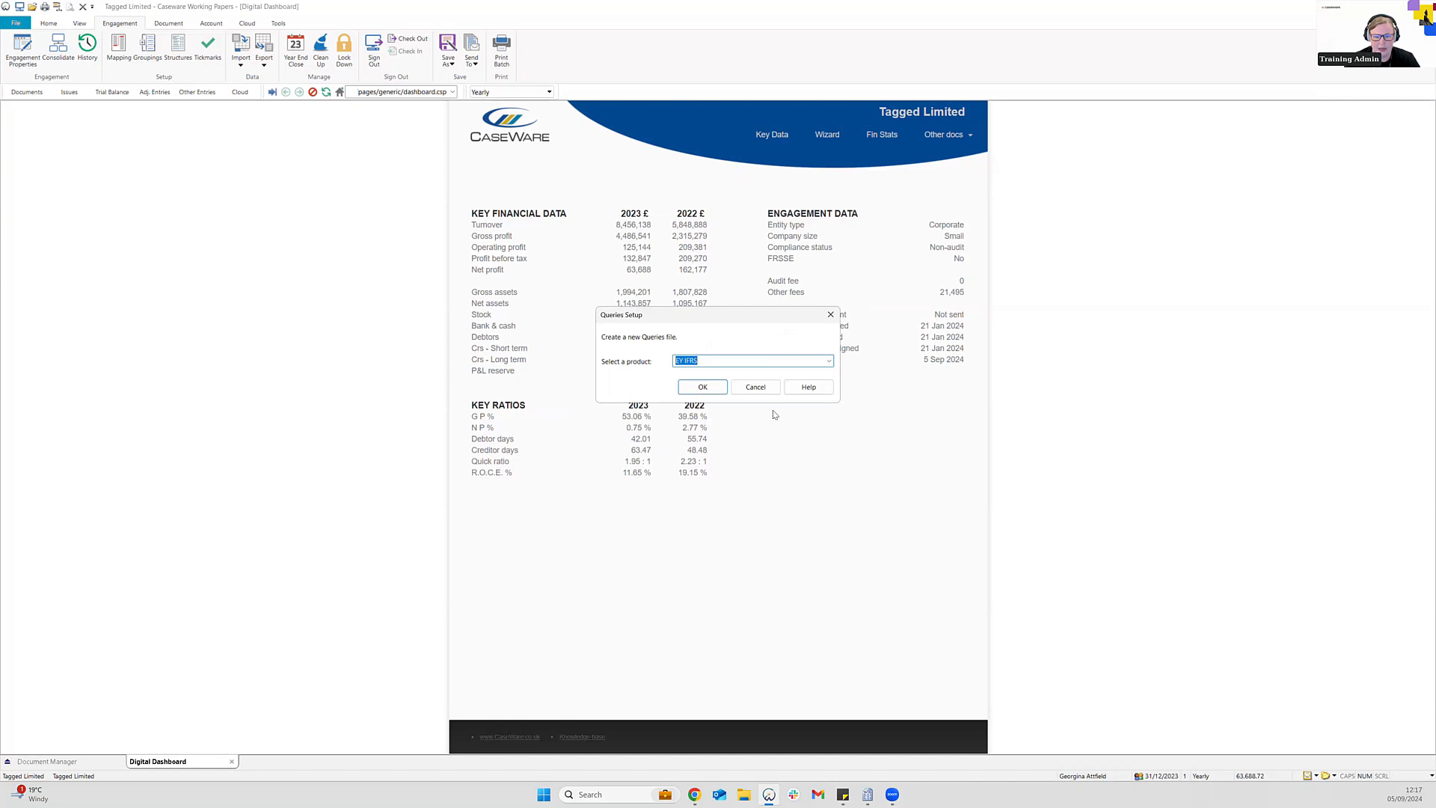
# Dismiss Queries Setup, return to the ACCOUNTS document and rerun the Companies House submission checks
pyautogui.click(777, 387)
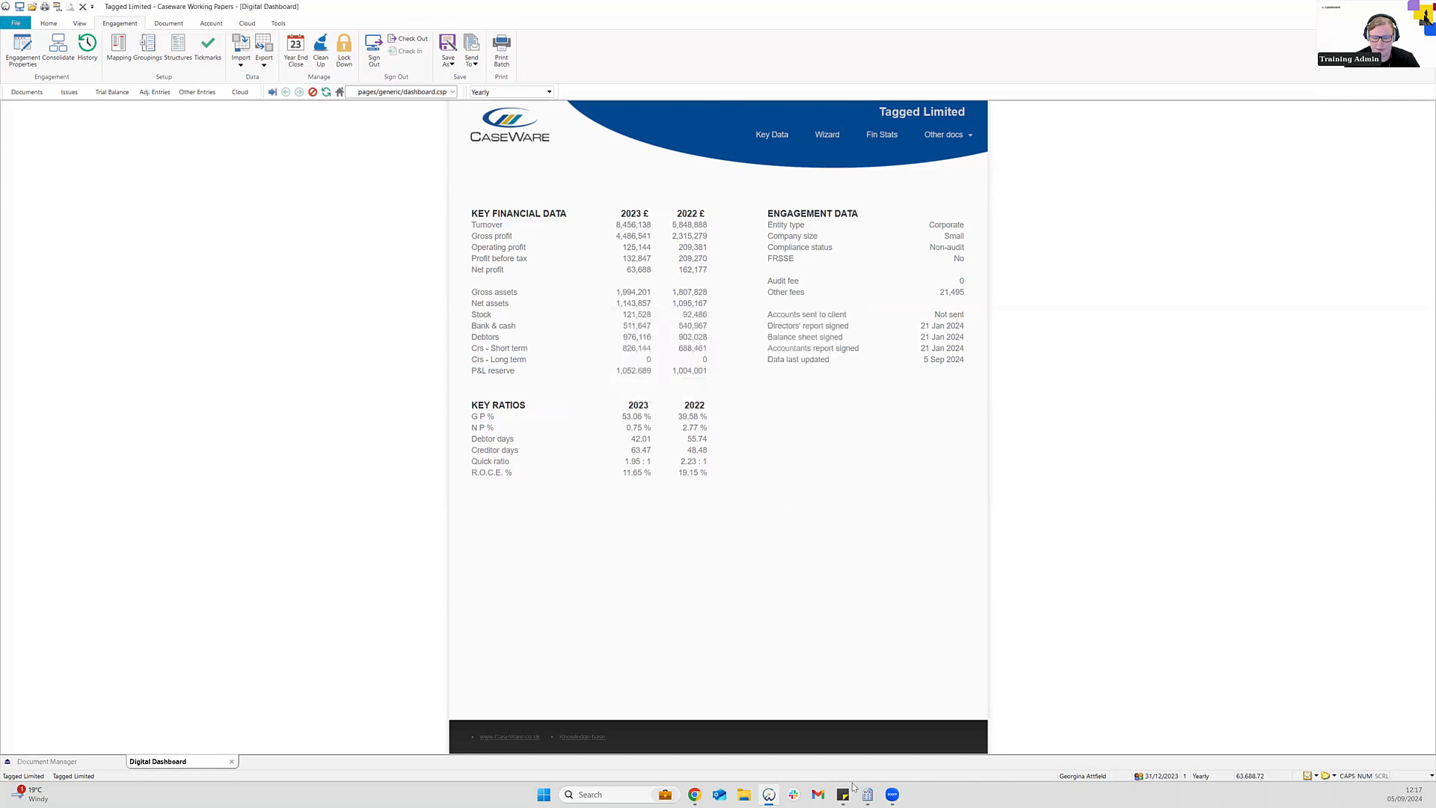
pyautogui.moveTo(867, 795)
pyautogui.click(908, 744)
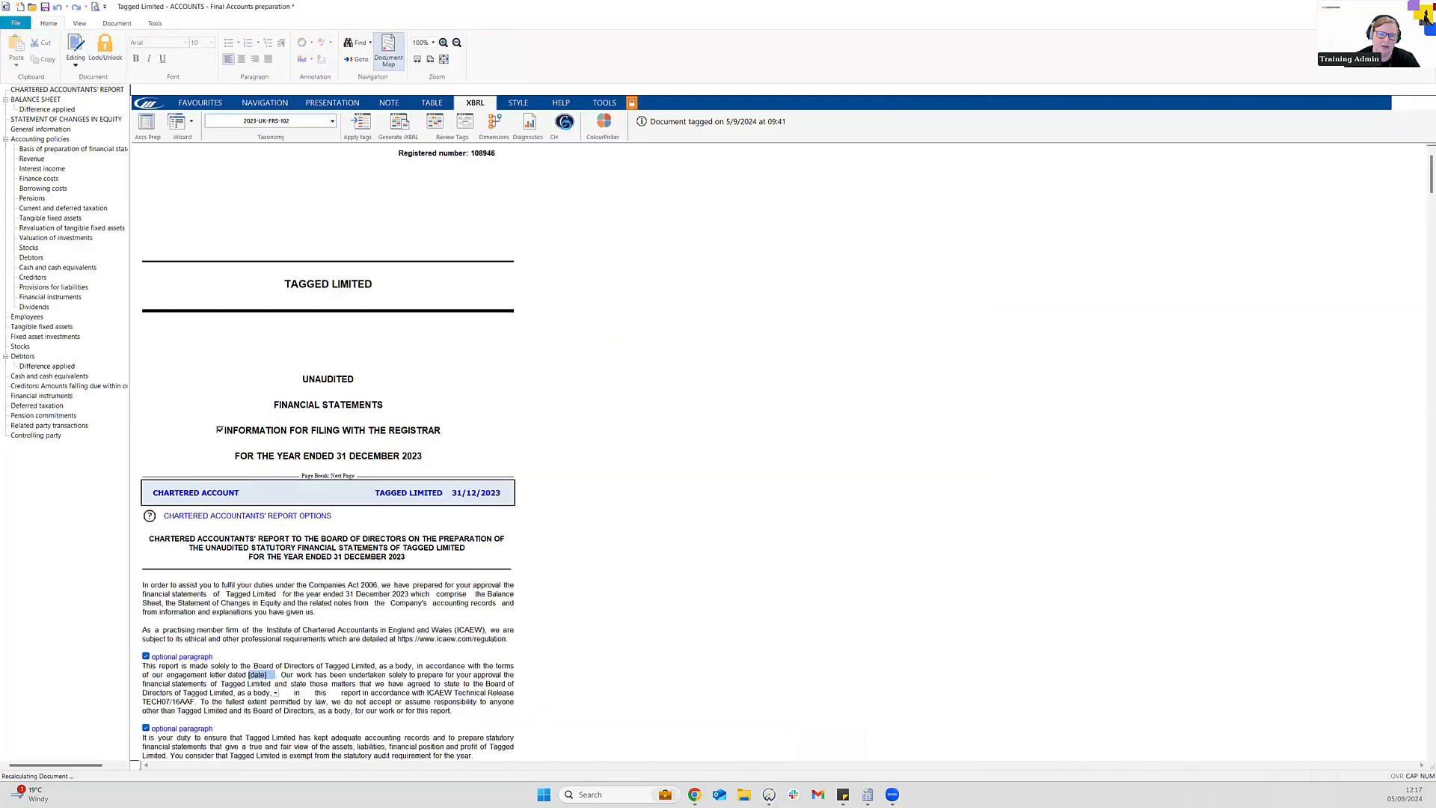
pyautogui.click(565, 122)
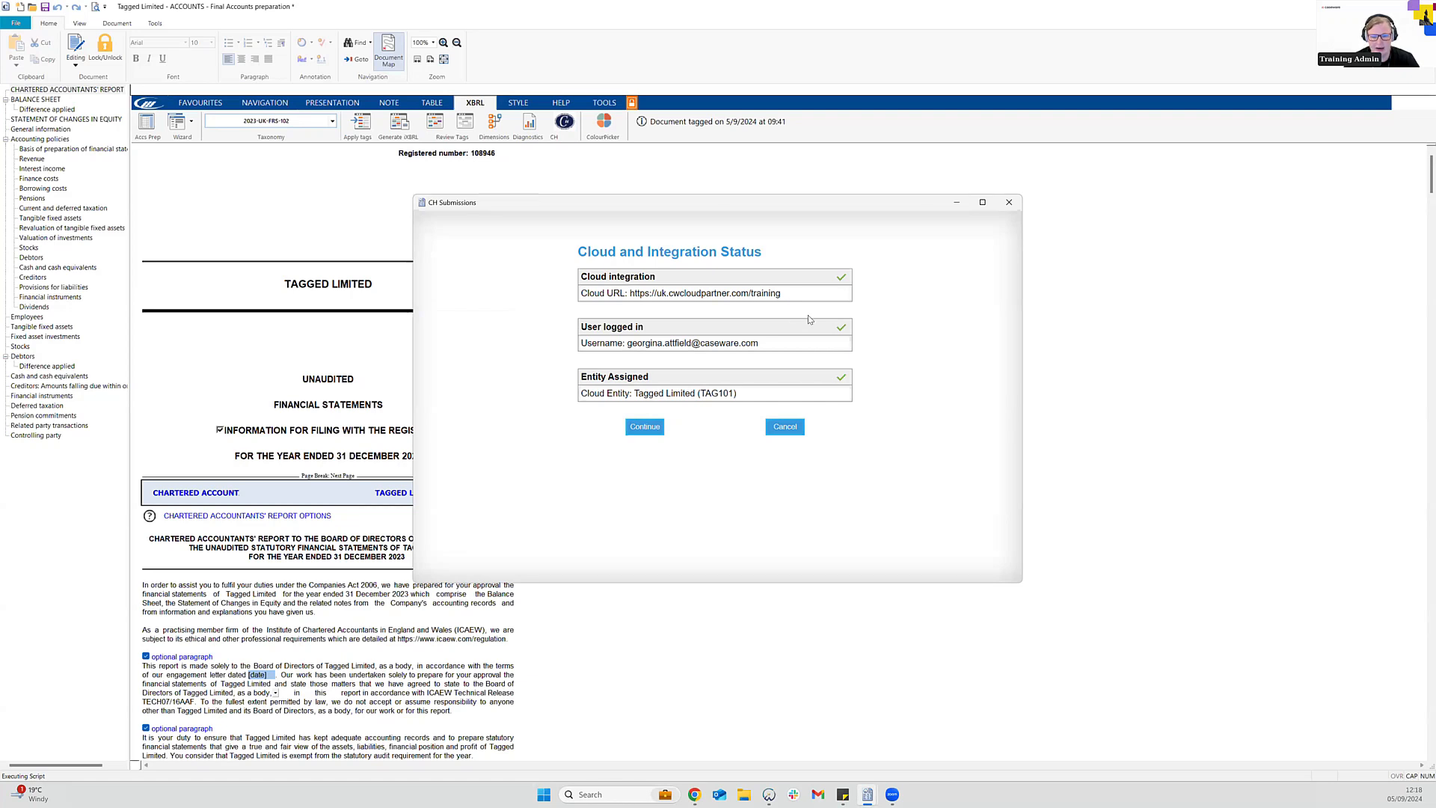
# Accept the Cloud and Integration Status and all five File Status checks to upload the iXBRL
pyautogui.click(645, 432)
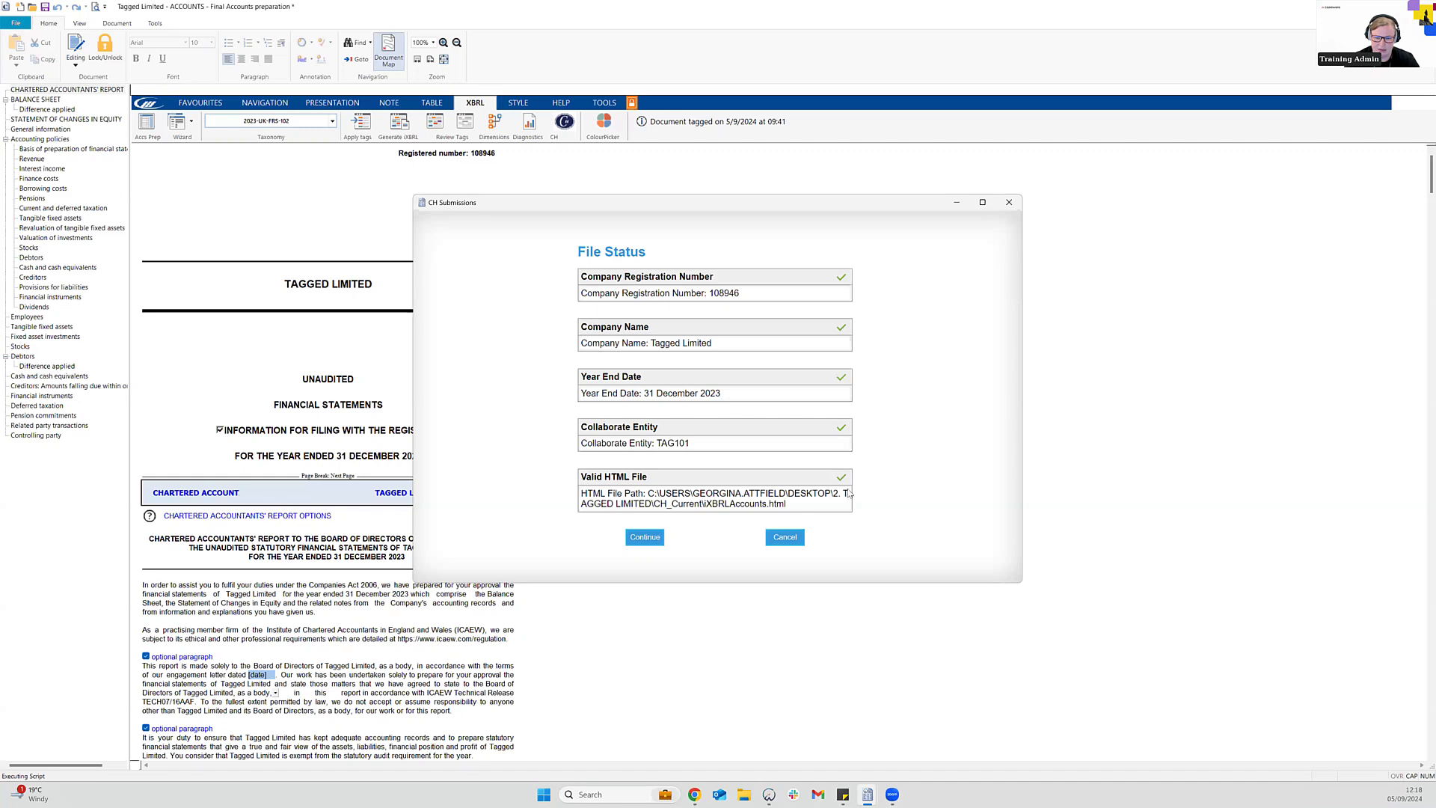
pyautogui.click(645, 537)
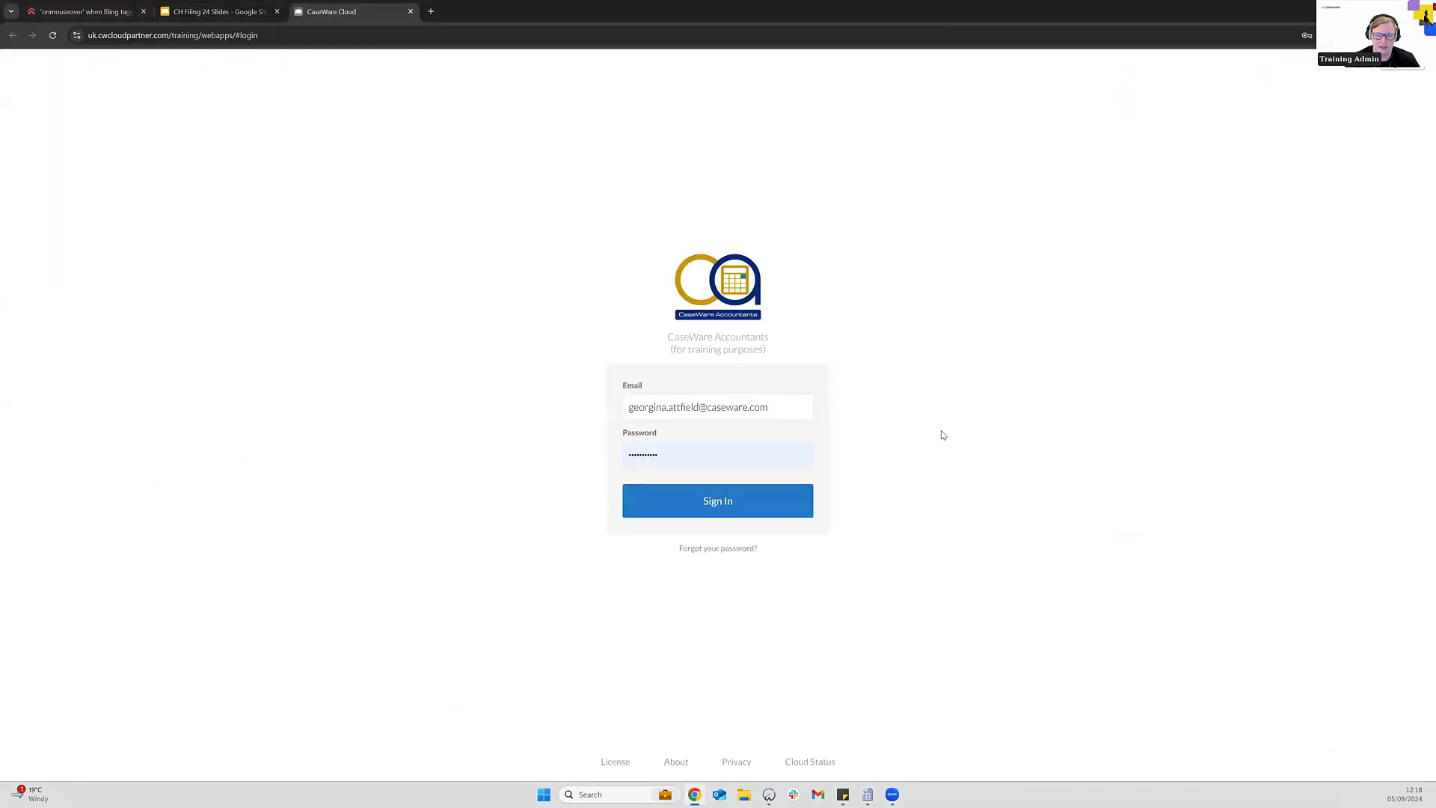
# Sign in to CaseWare Cloud and let the CH Submissions page load
pyautogui.click(779, 508)
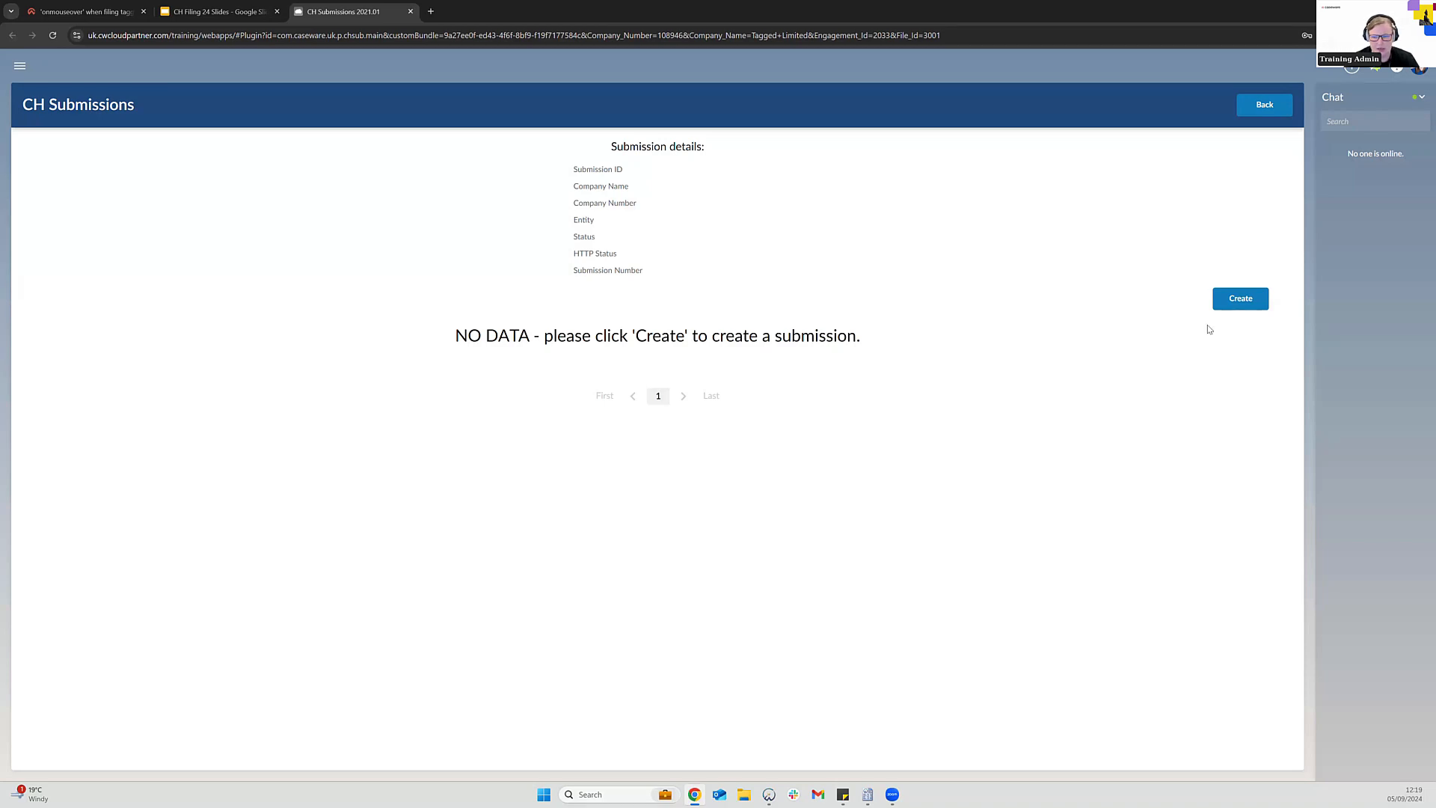
# Create a new Companies House submission from the verified iXBRL file
pyautogui.click(1235, 303)
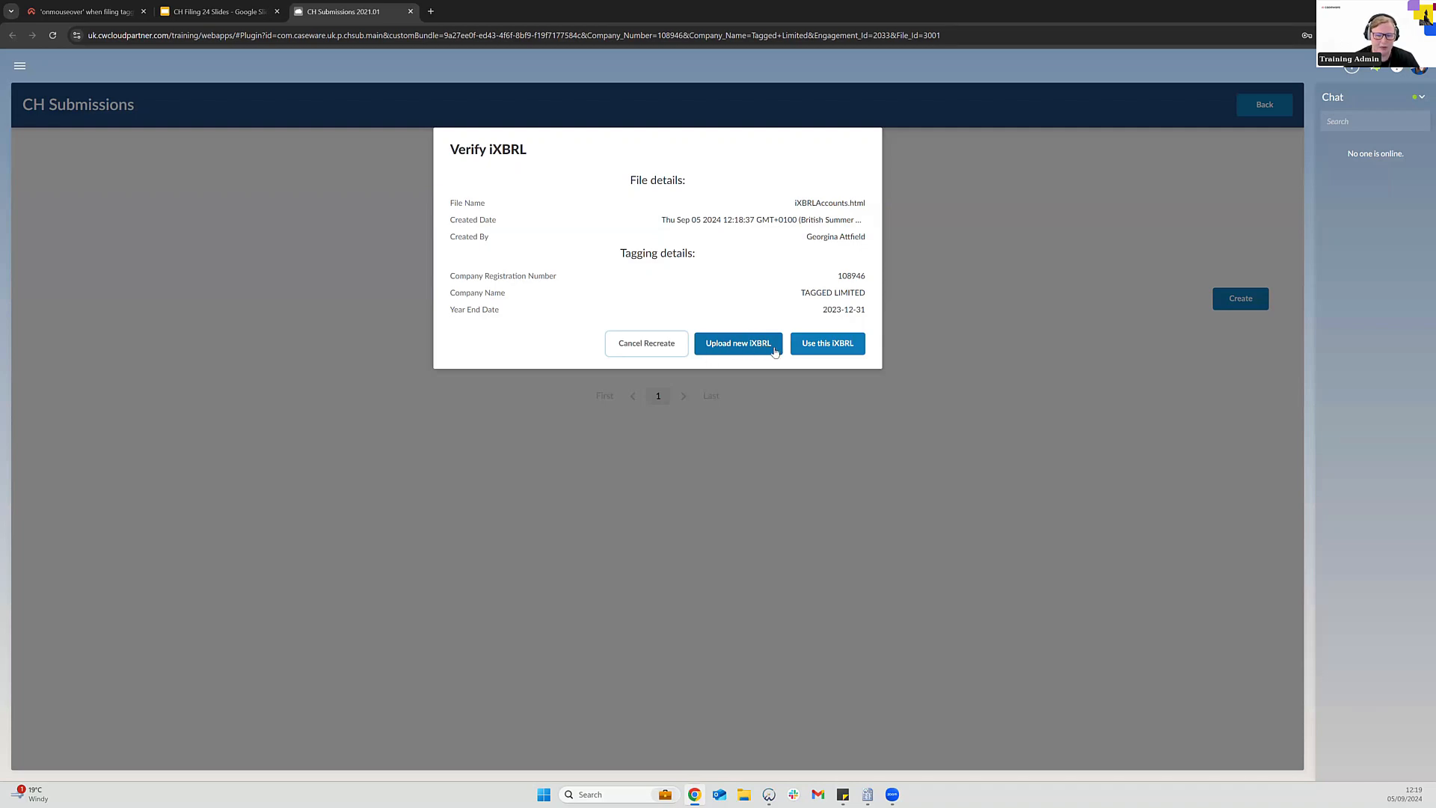
pyautogui.click(827, 343)
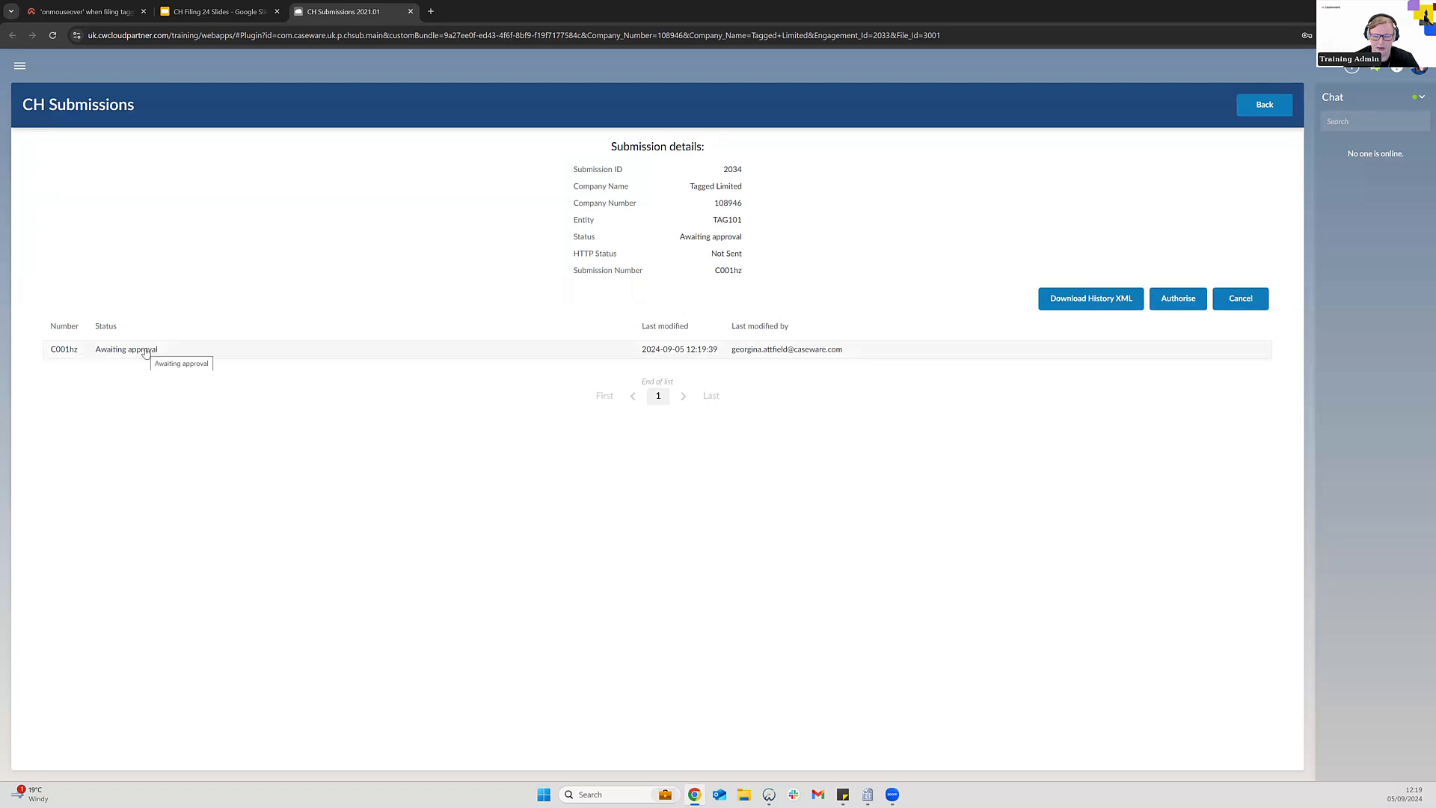
# Authorise the submission by entering the company and presenter authentication codes
pyautogui.click(1180, 299)
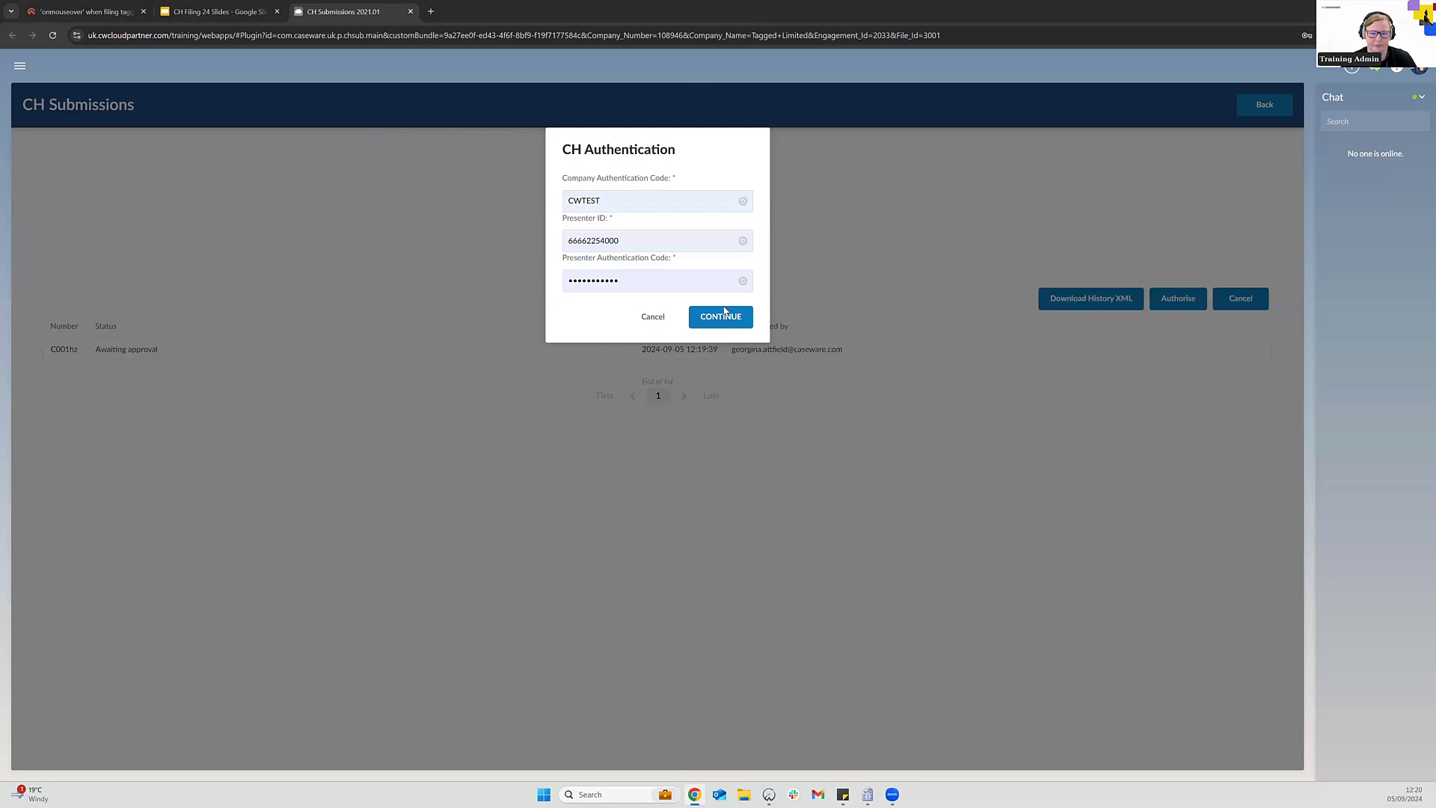
pyautogui.click(722, 316)
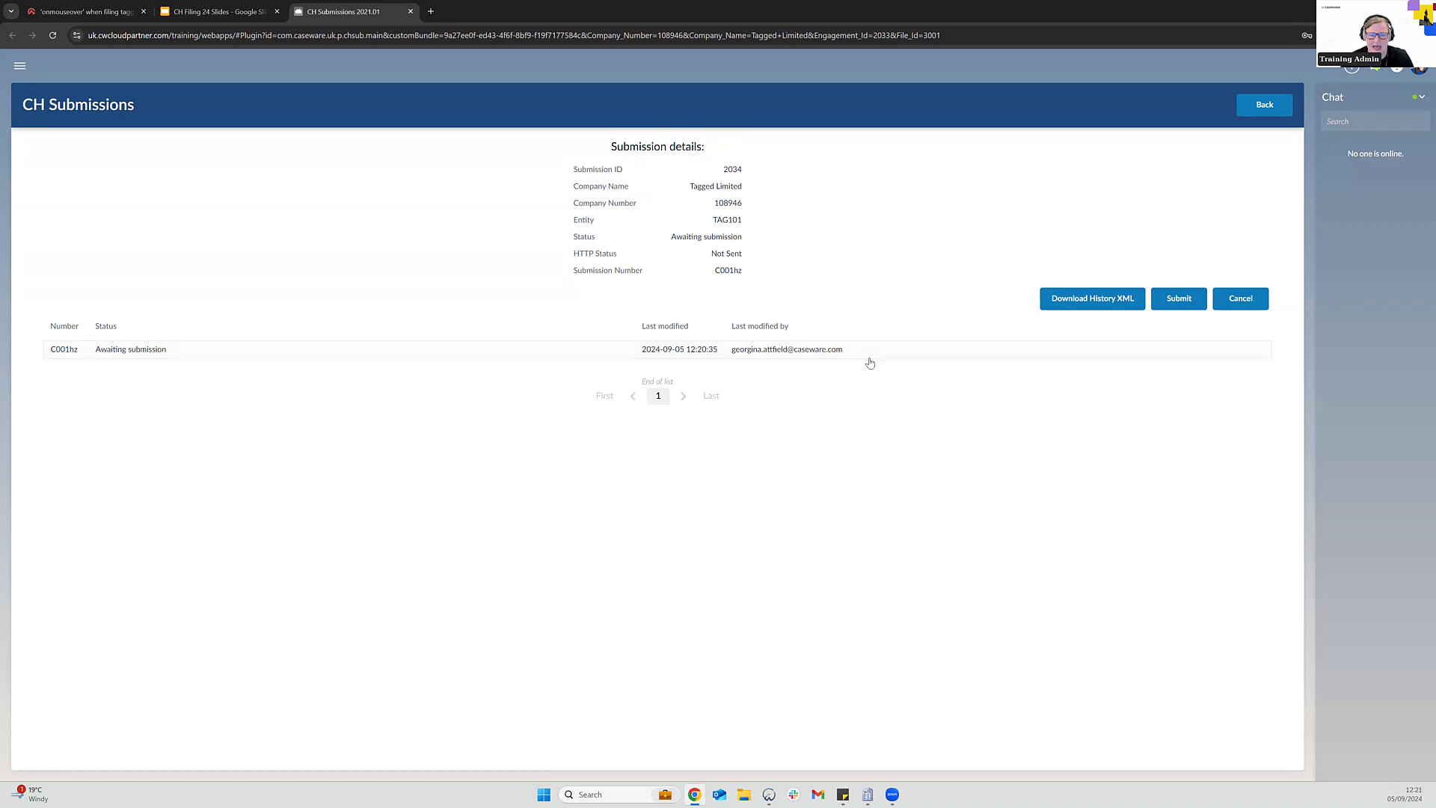
# Submit the filing to Companies House and close the successful response report
pyautogui.click(1179, 300)
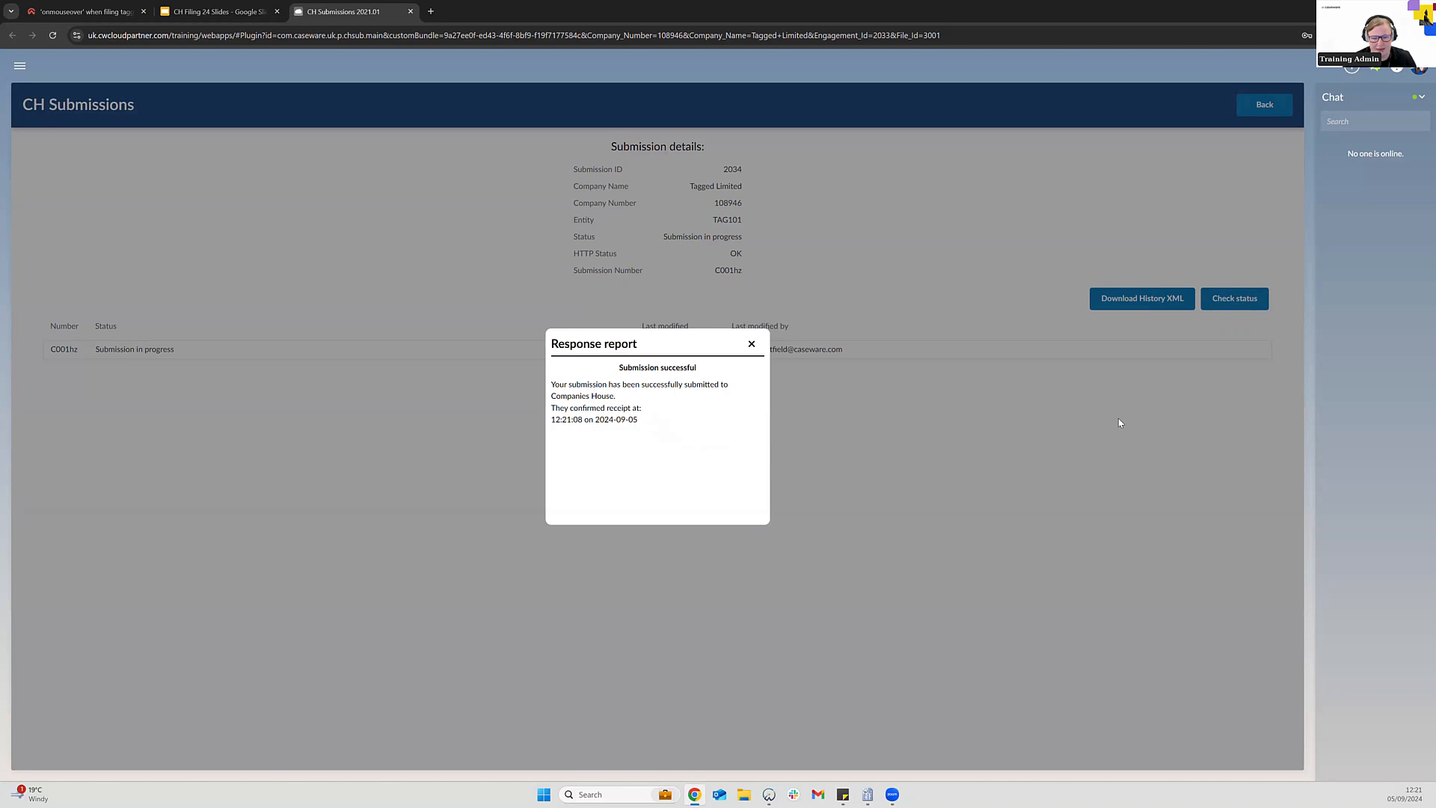
pyautogui.click(751, 344)
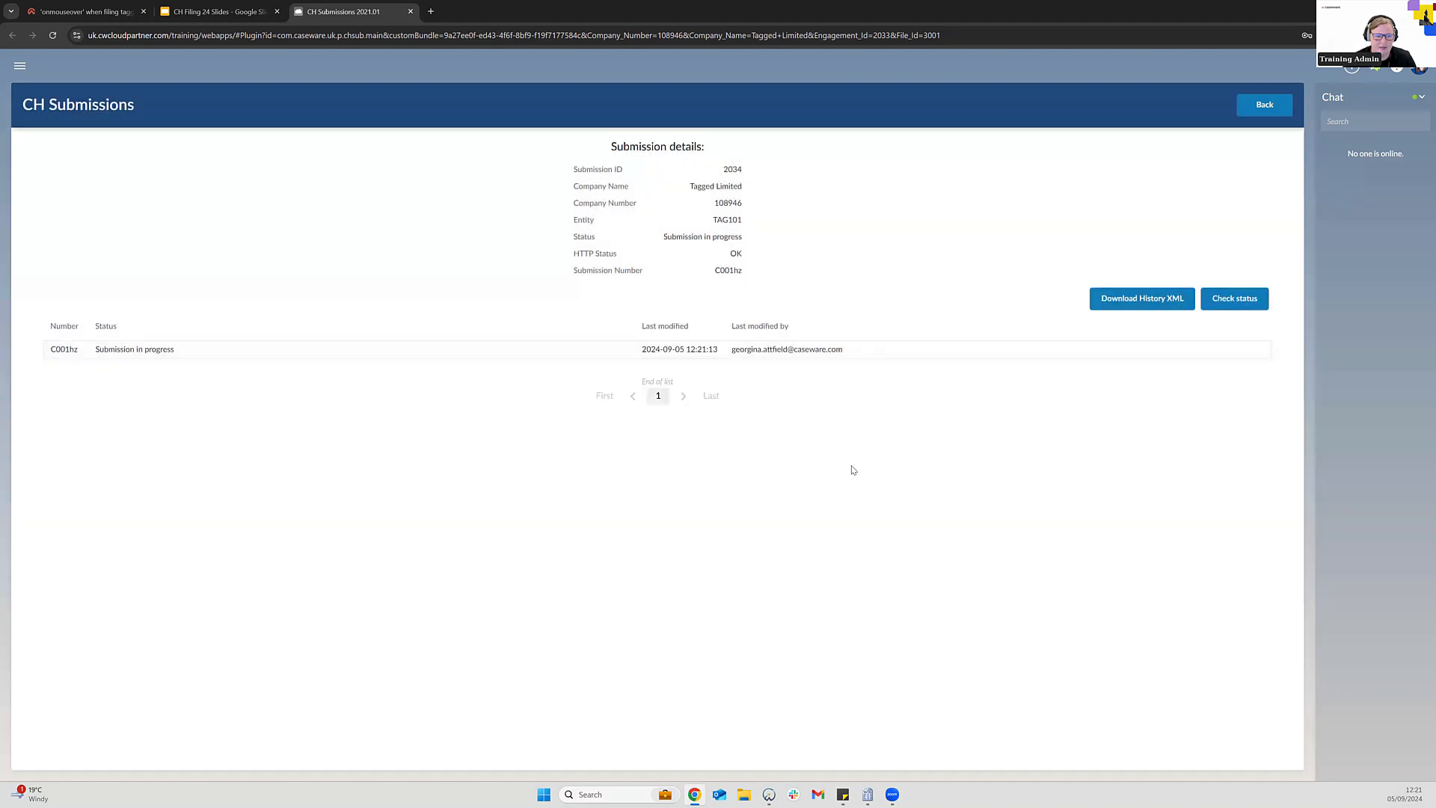
pyautogui.click(20, 68)
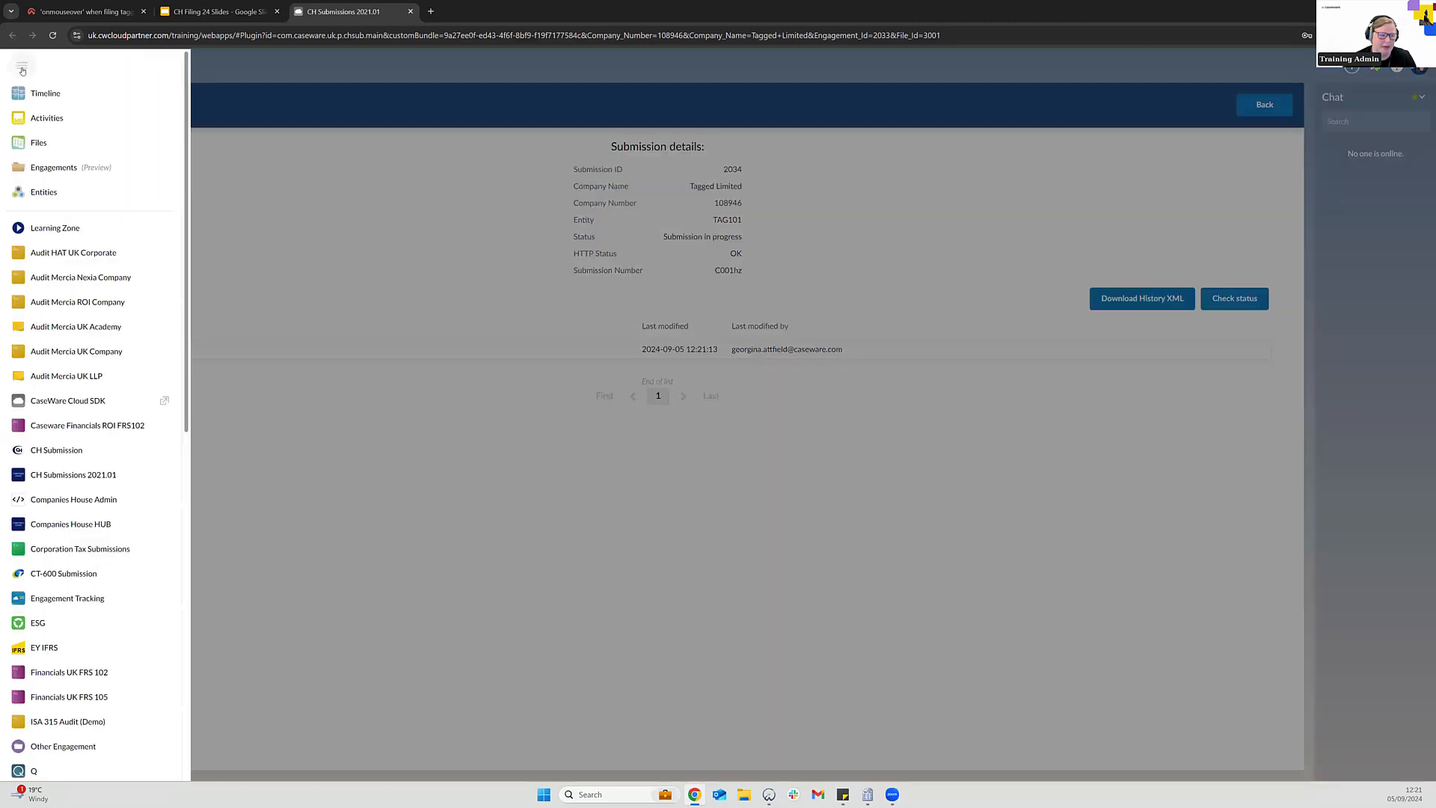
# Open the Companies House HUB from the cloud apps menu
pyautogui.click(96, 526)
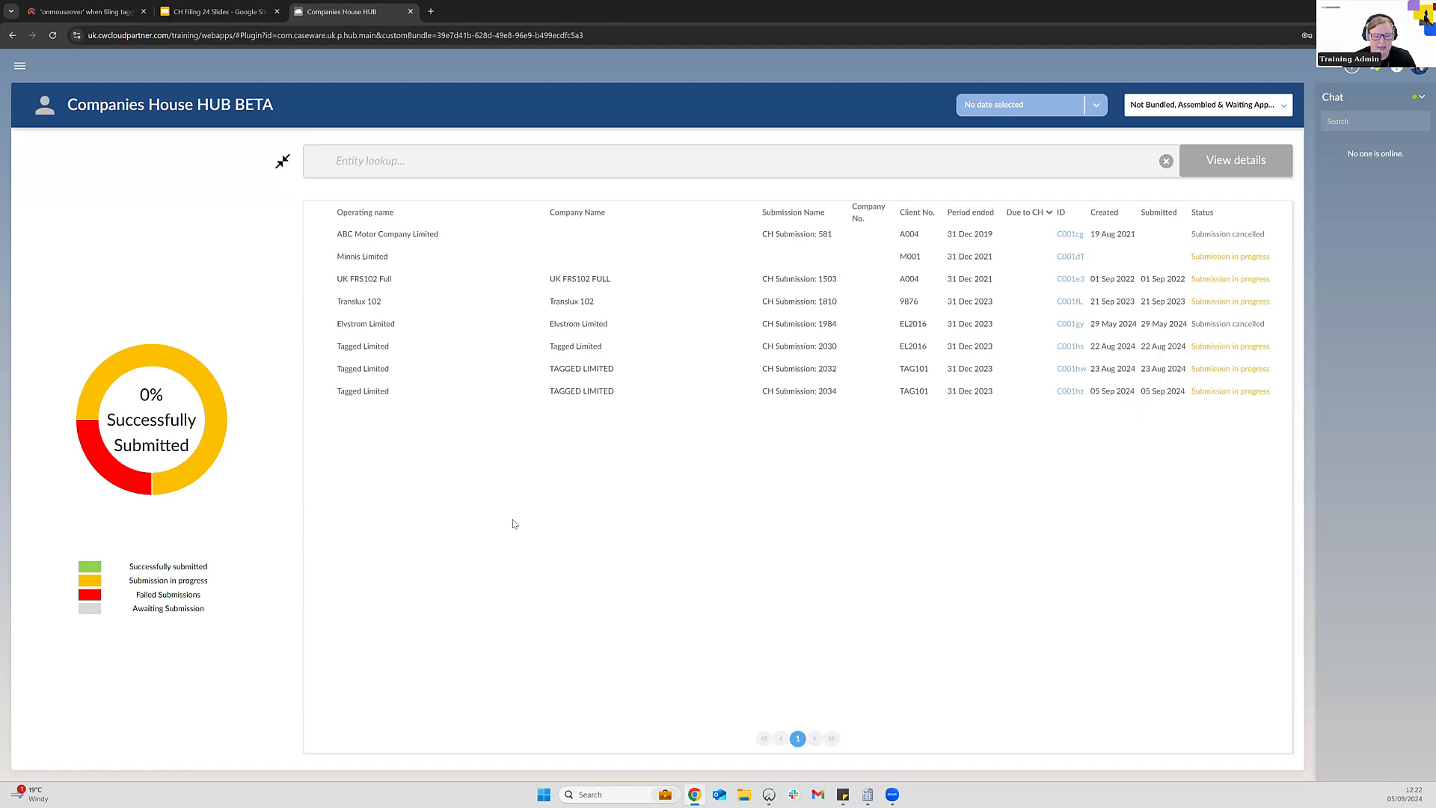
# Add Successfully Submitted to the HUB status filter so the chart shows 20%
pyautogui.click(1244, 118)
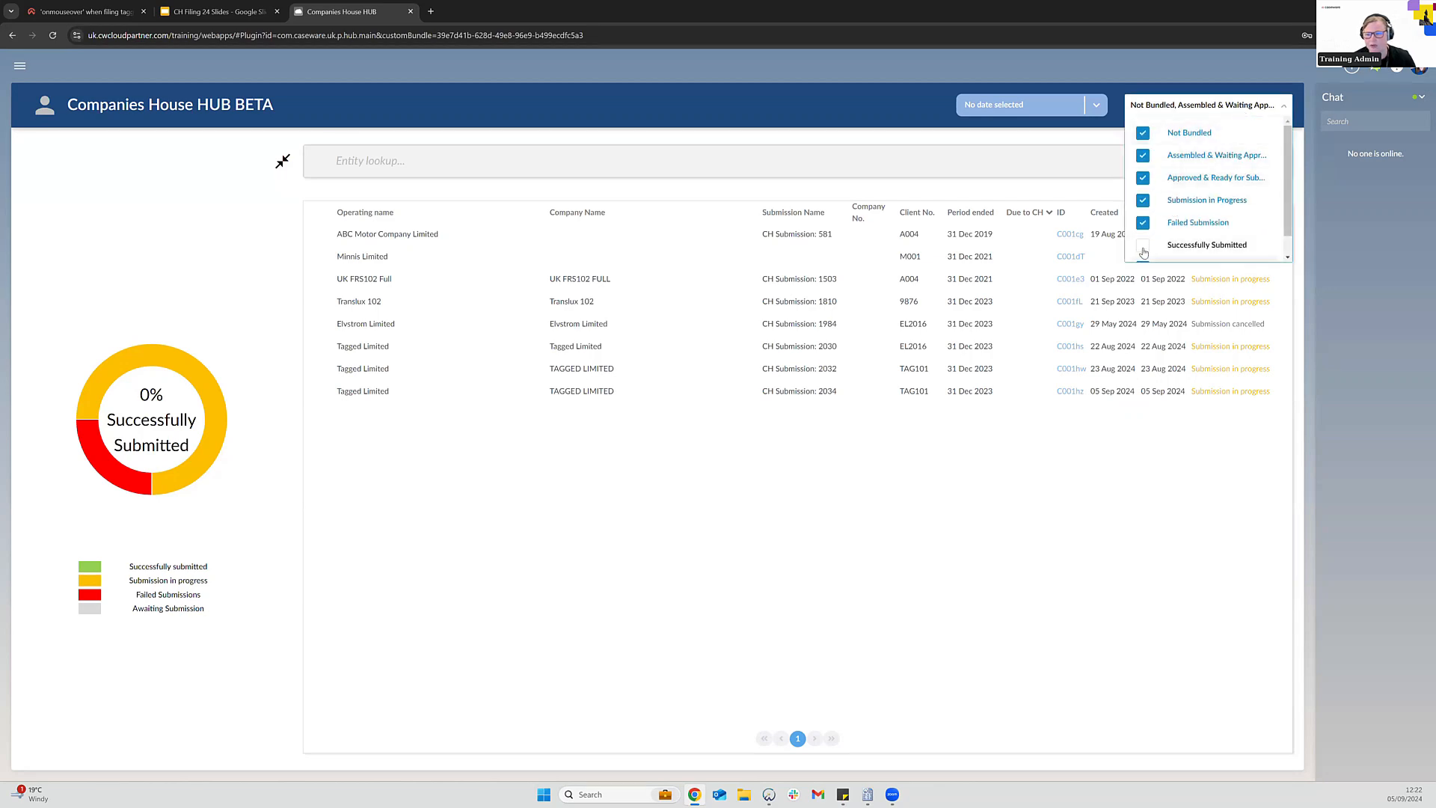
pyautogui.click(1143, 246)
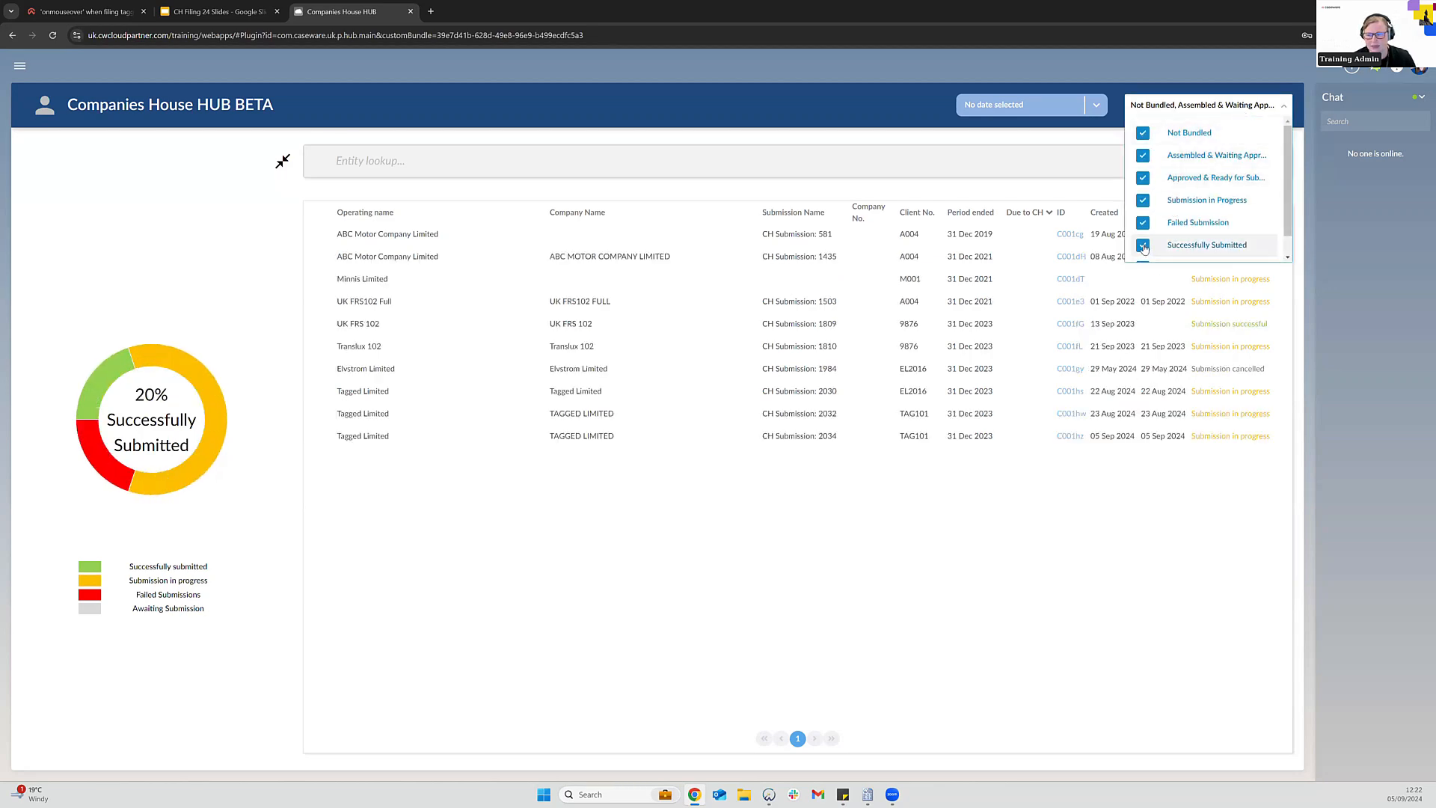
pyautogui.scroll(-1, 1178, 238)
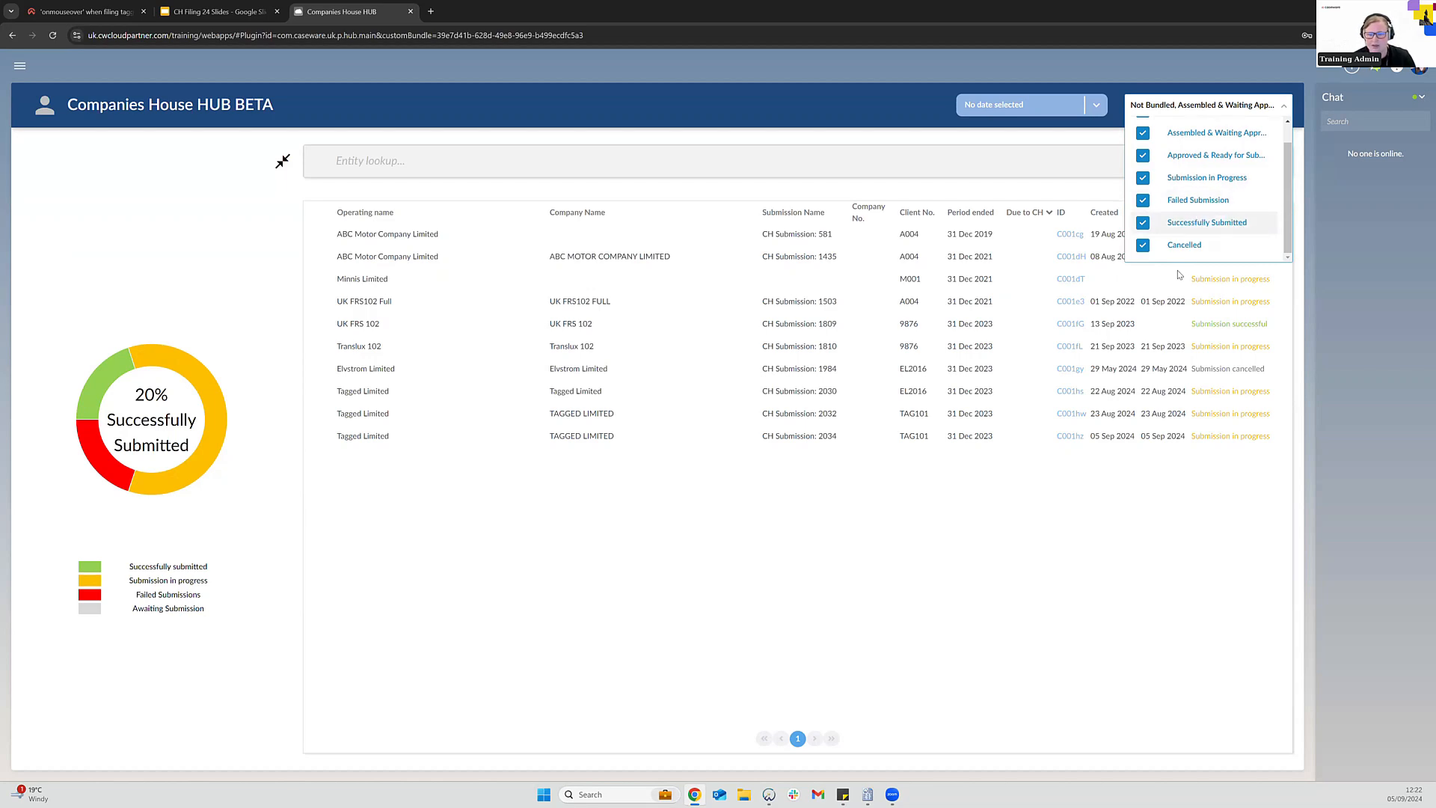
pyautogui.click(1001, 530)
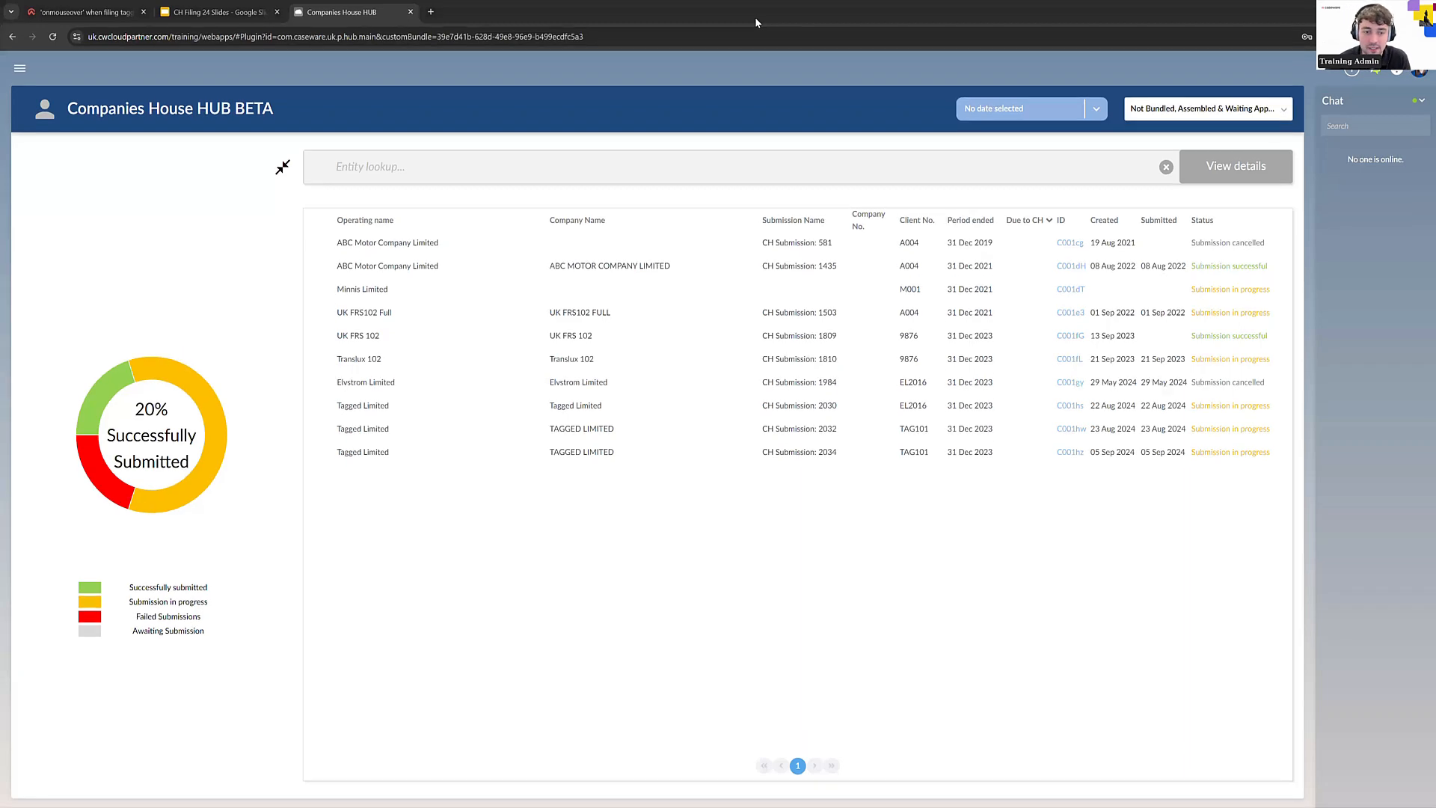
# Switch to the Google Slides tab and advance to slide 9, See our Upcoming Webinars
pyautogui.hotkey('ctrl', 'shift', 'Tab')
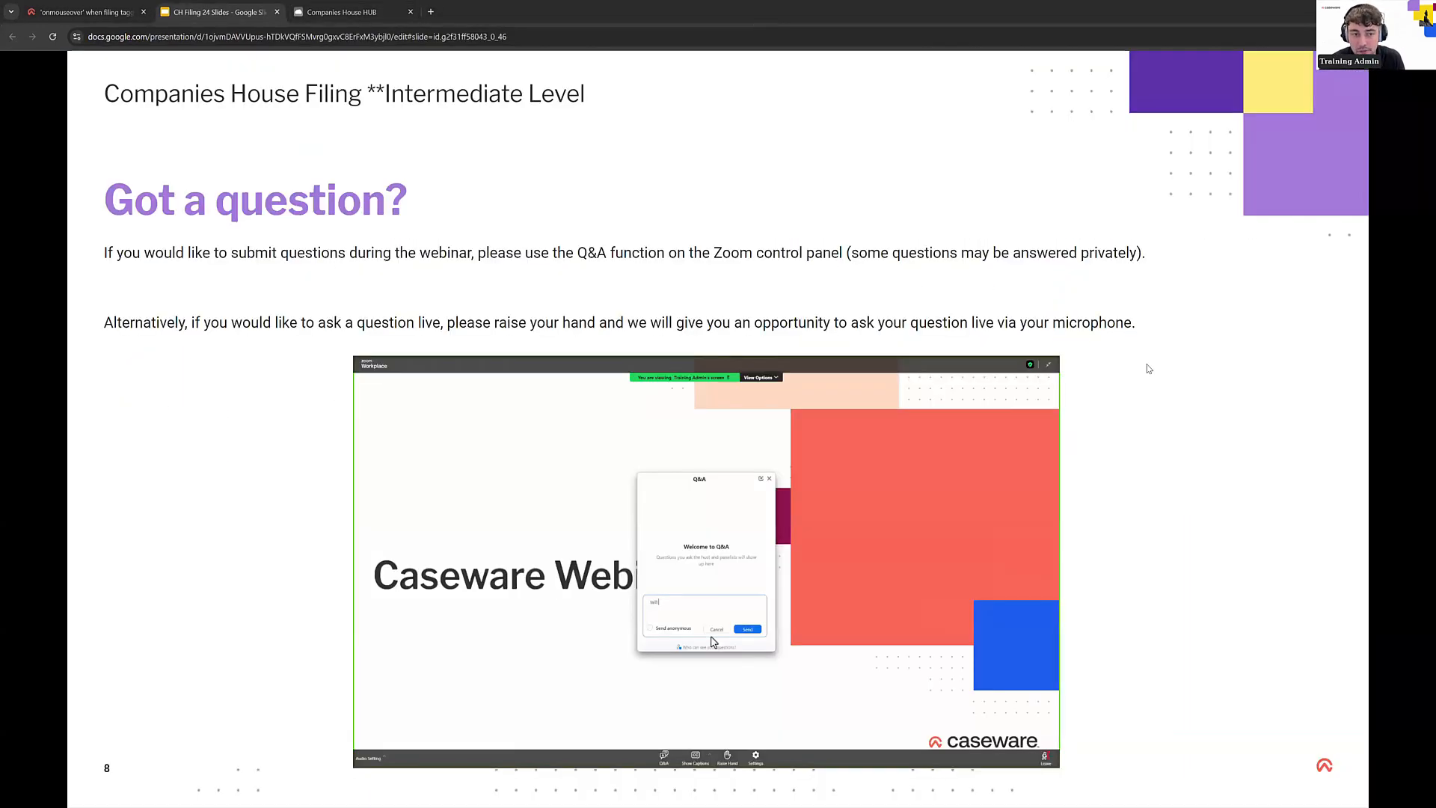
pyautogui.click(1240, 408)
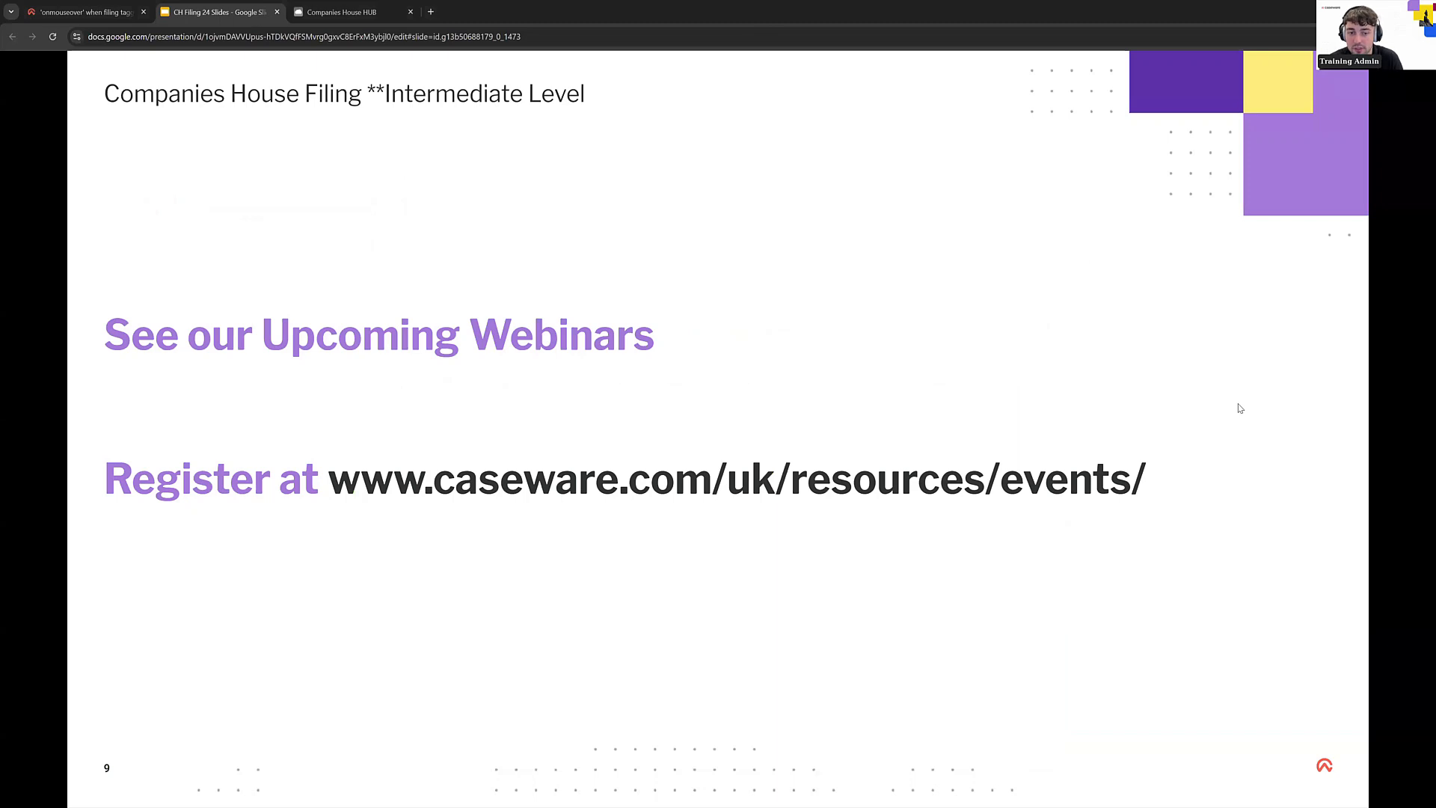